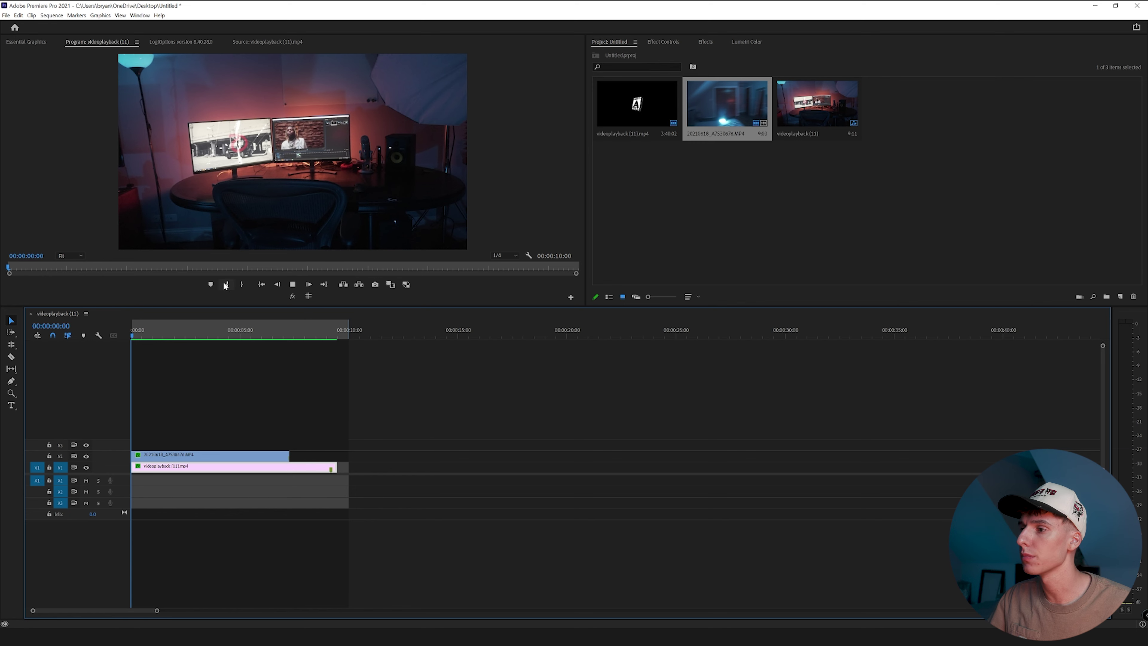
# - Play back the existing screen-zoom transition in the sequence
pyautogui.press('space')
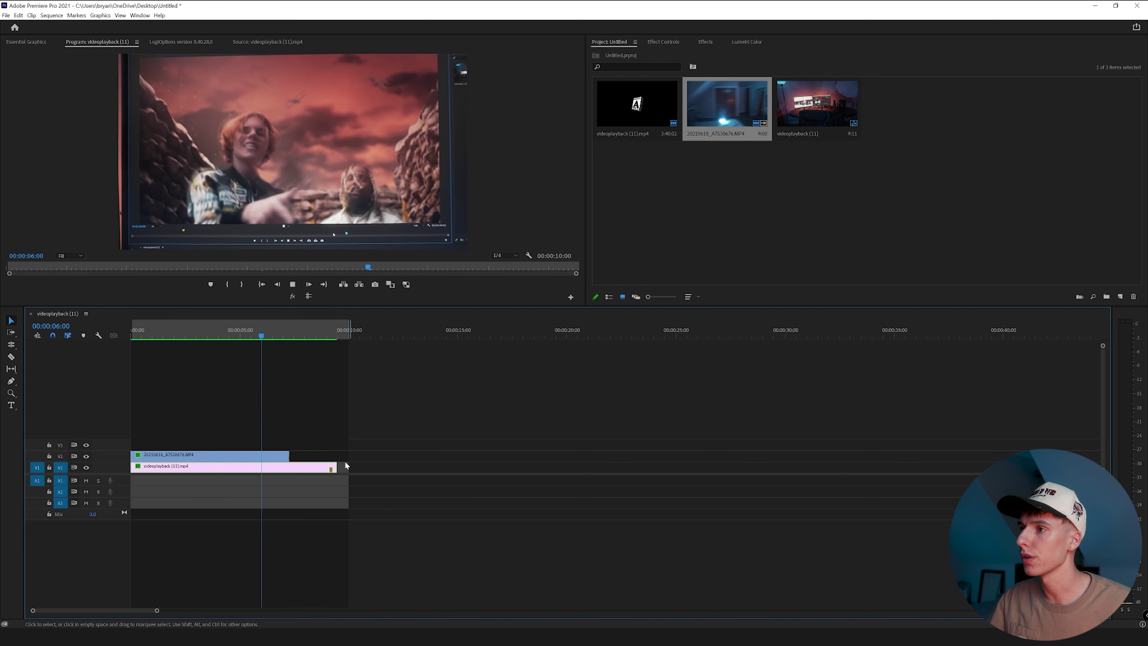
pyautogui.press('space')
pyautogui.moveTo(287, 319); pyautogui.dragTo(250, 322)
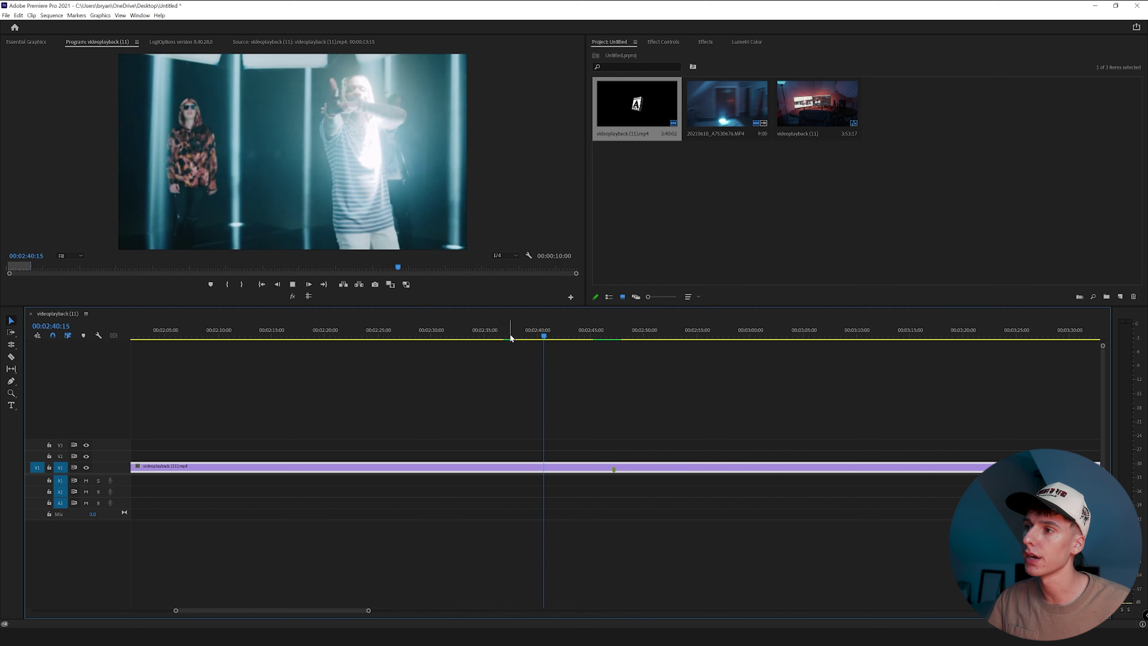
# - Mark the transition frame on the music video clip at 00:02:45:06 and view the clip in the source monitor
pyautogui.click(568, 336)
pyautogui.moveTo(568, 335); pyautogui.dragTo(595, 330)
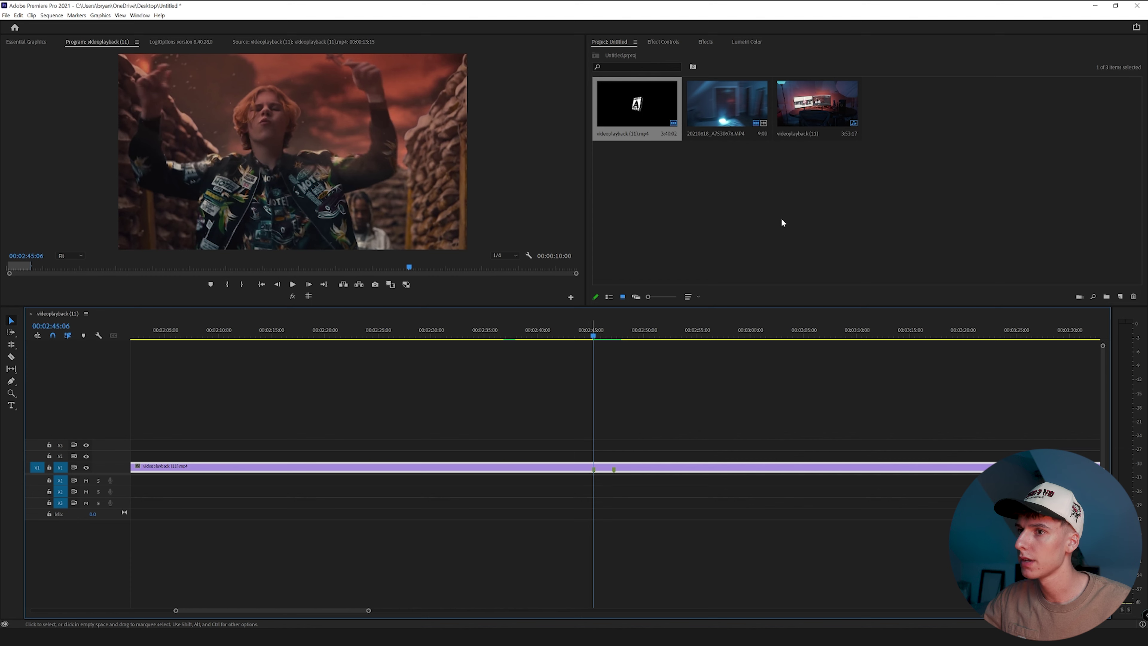
pyautogui.click(280, 41)
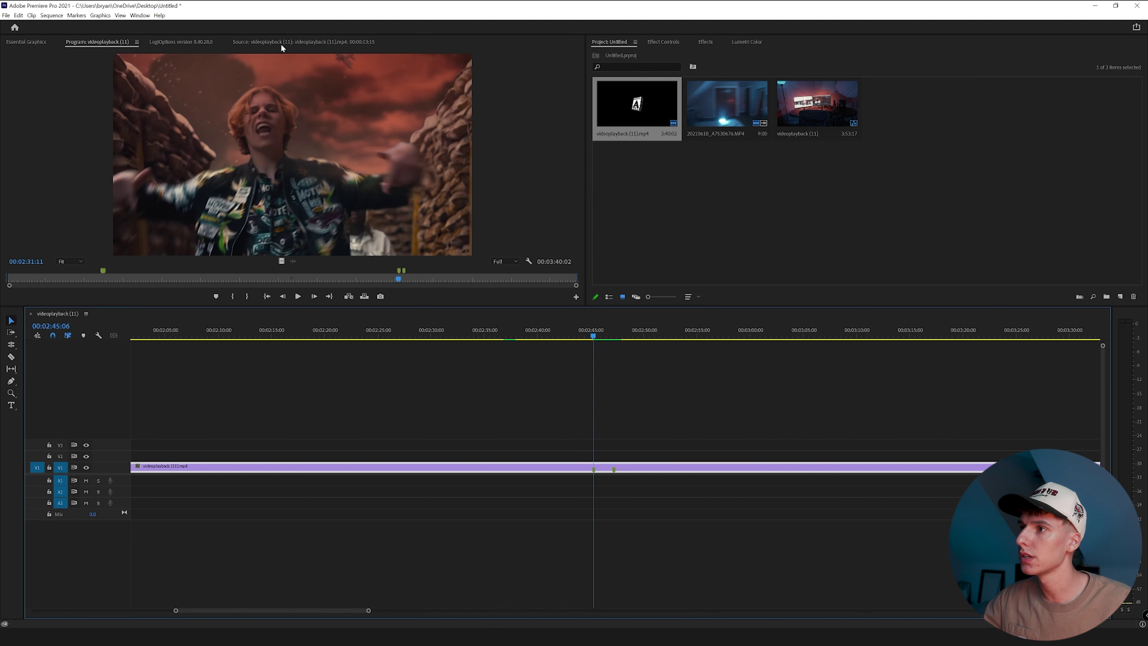
# - Load 20210618_A7S30676.MP4 as the source and mark In at 07:21:52:19 and Out at 07:21:59:19
pyautogui.click(692, 91)
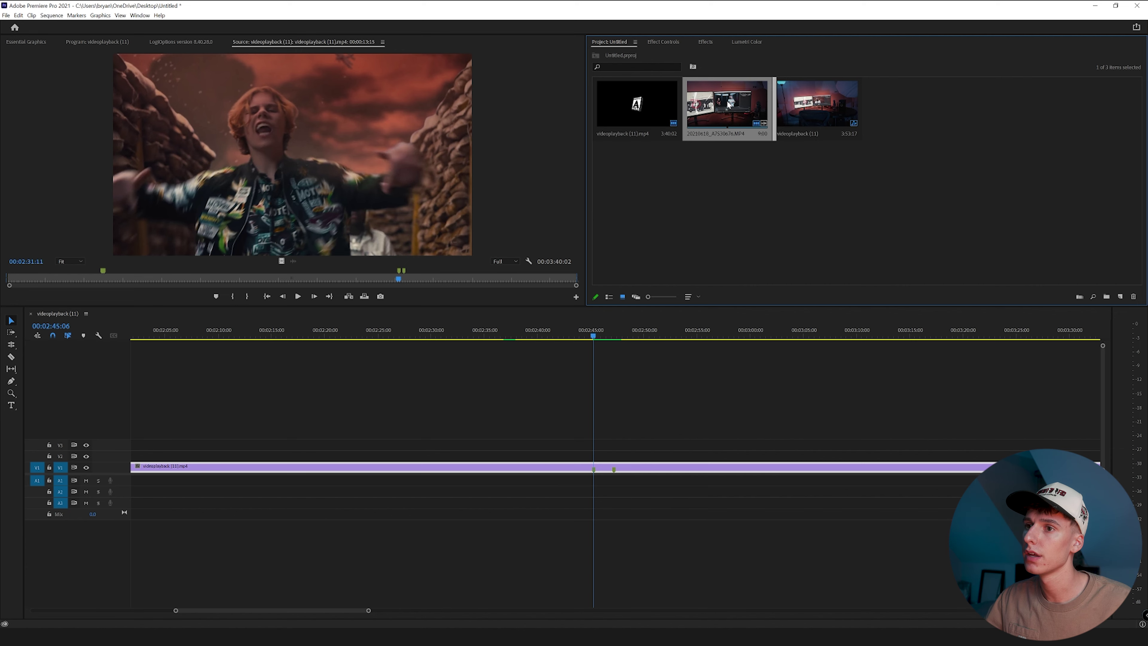
pyautogui.moveTo(366, 147); pyautogui.dragTo(321, 171)
pyautogui.moveTo(71, 275); pyautogui.dragTo(112, 280)
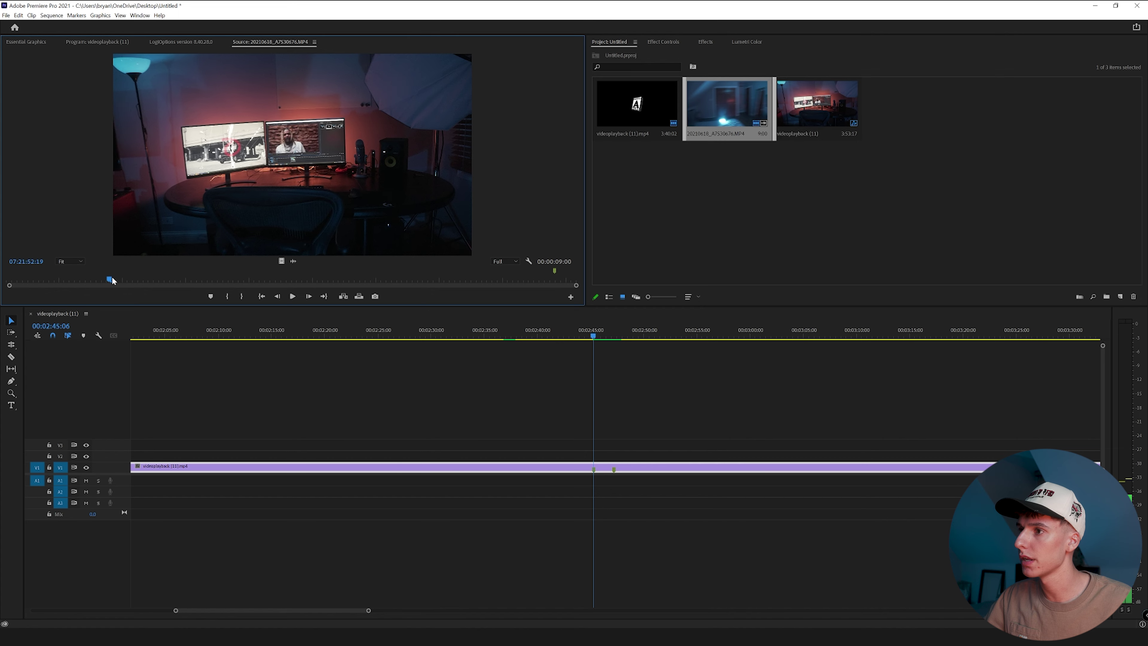
pyautogui.press('i')
pyautogui.moveTo(111, 280); pyautogui.dragTo(553, 285)
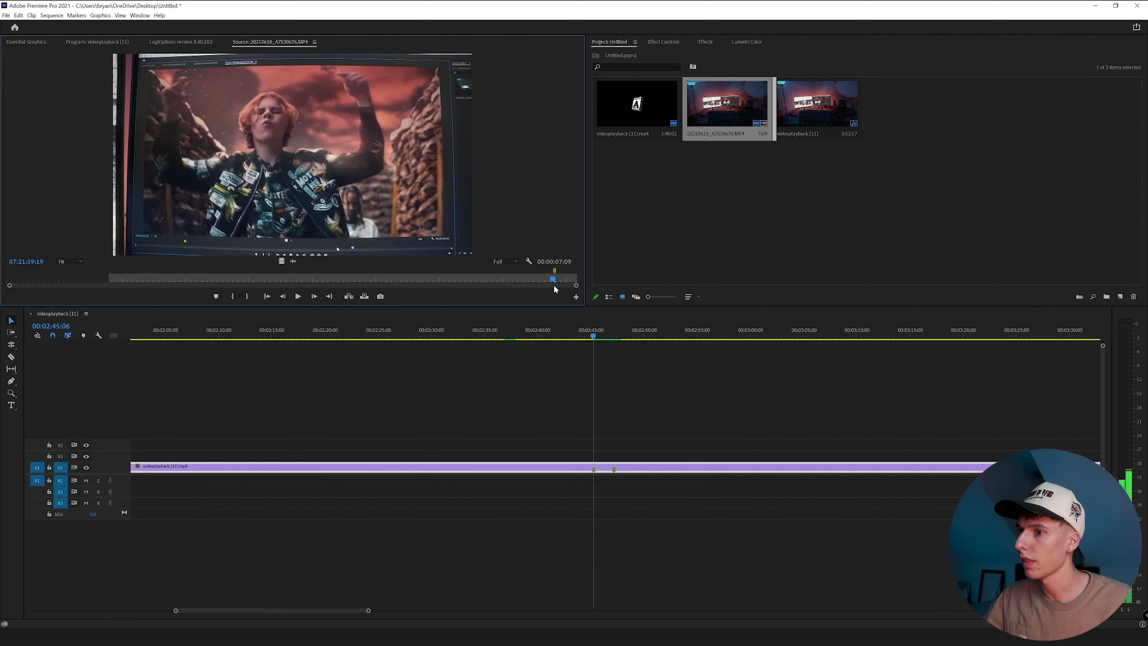
# - Place only the video of the trimmed clip on track V2, ending at 00:02:45:06, and preview the cut
pyautogui.moveTo(284, 265); pyautogui.dragTo(524, 456)
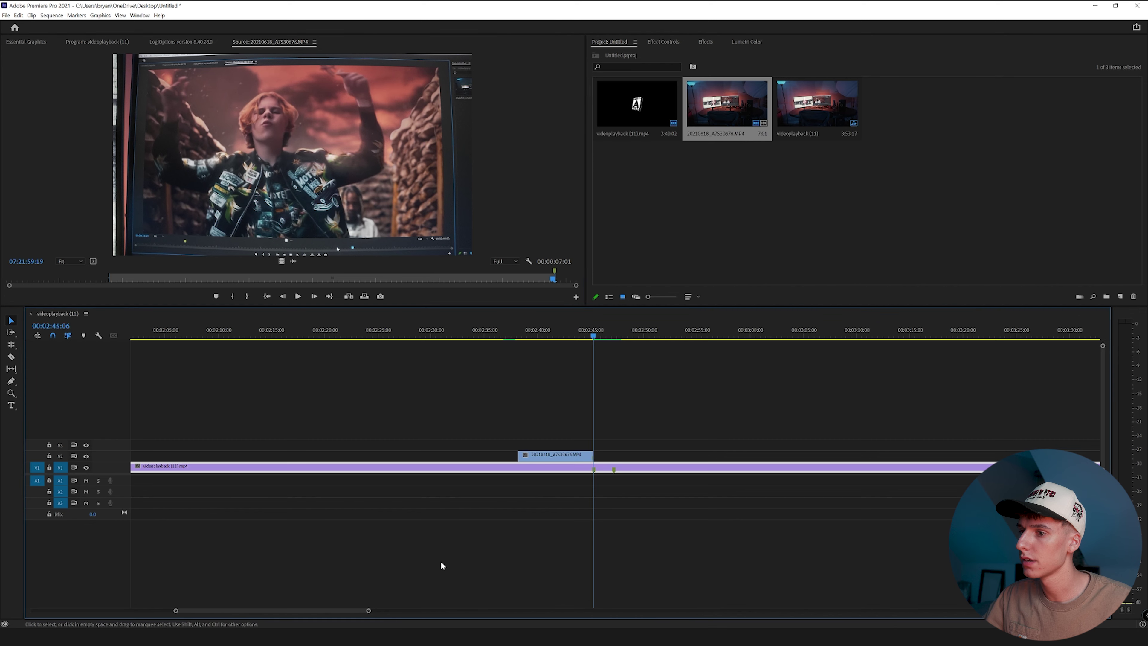
pyautogui.moveTo(368, 610); pyautogui.dragTo(278, 610)
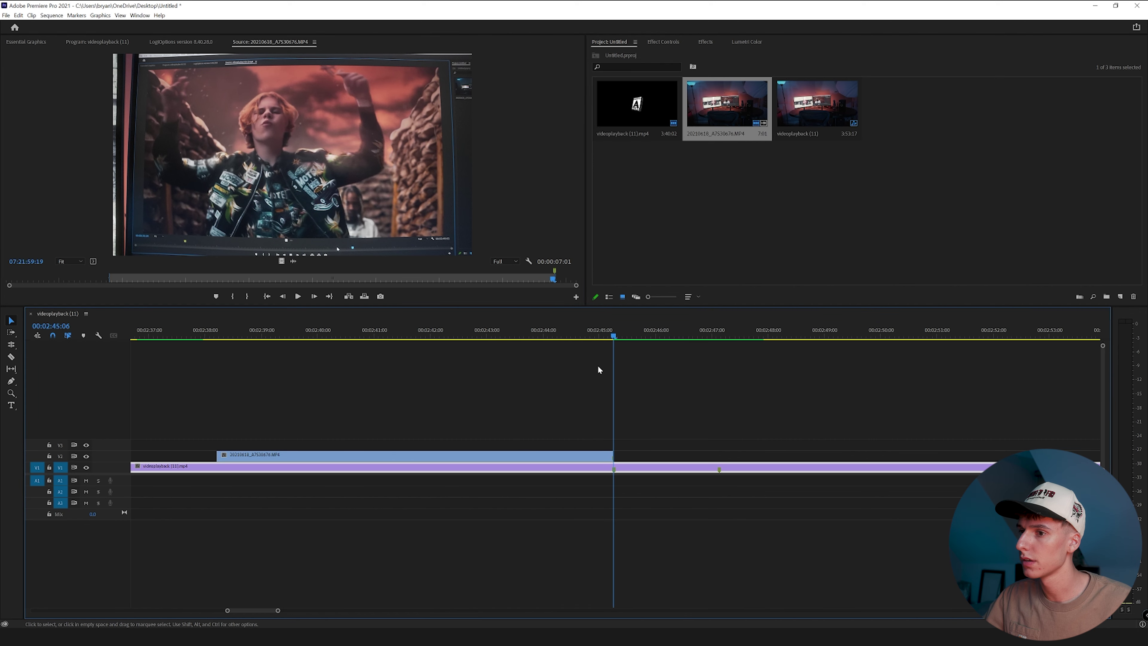
pyautogui.press('space')
pyautogui.click(593, 336)
pyautogui.click(210, 328)
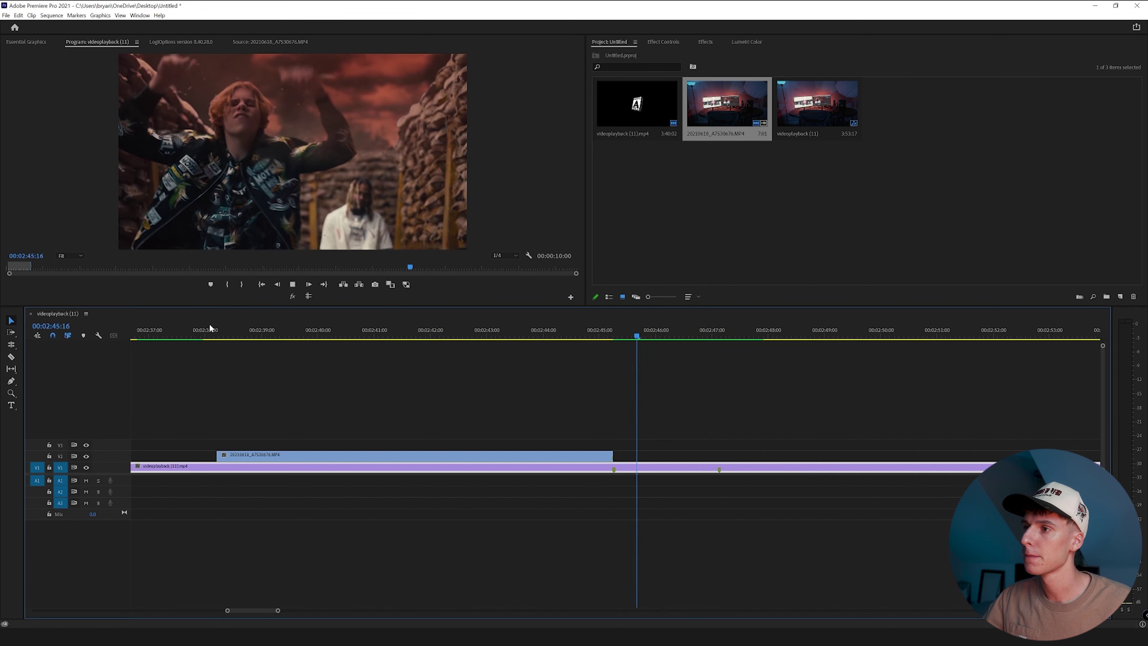
pyautogui.click(604, 329)
pyautogui.press('space')
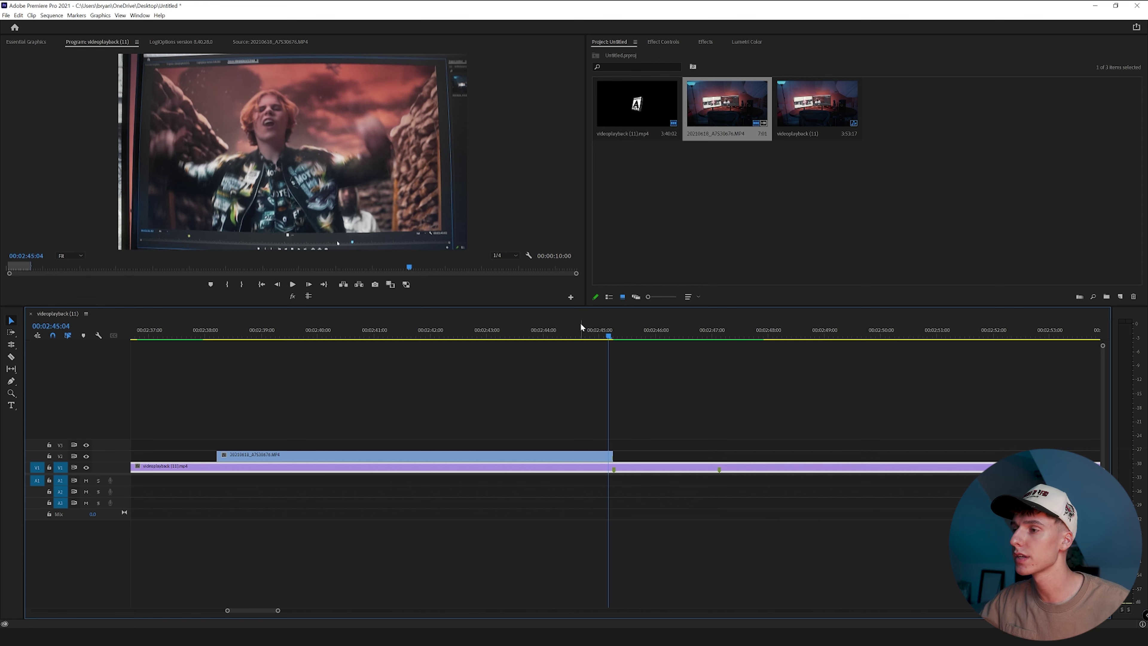
# - Apply the Warp Stabilizer effect to the filmed monitor clip on V2
pyautogui.moveTo(608, 335); pyautogui.dragTo(609, 337)
pyautogui.click(590, 456)
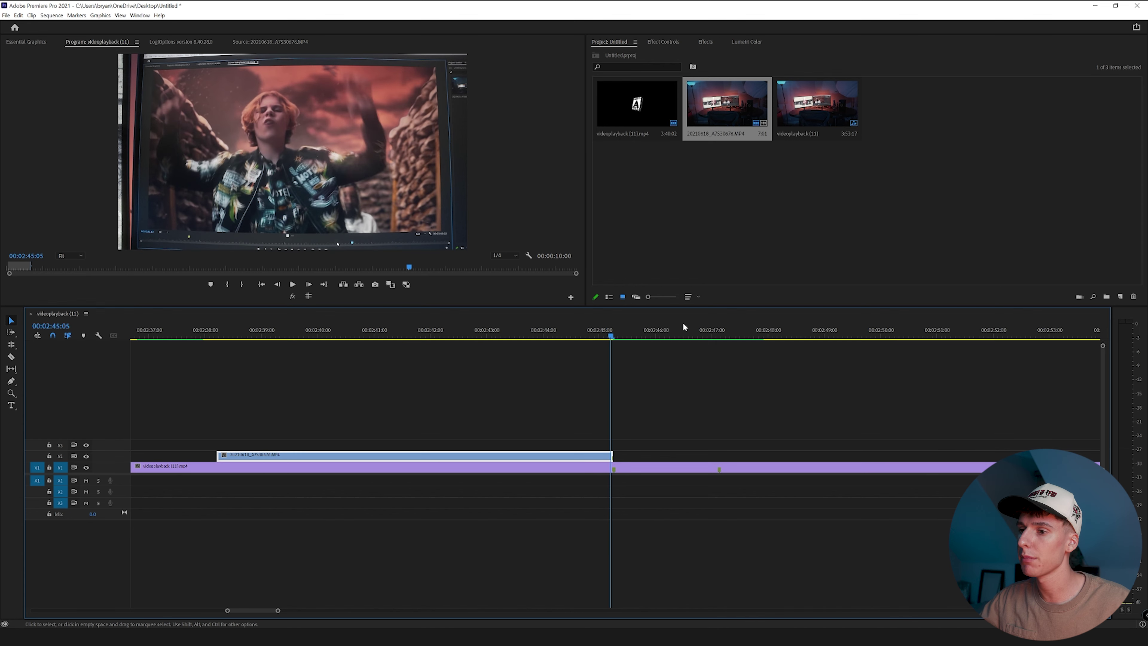
pyautogui.click(663, 43)
pyautogui.click(705, 42)
pyautogui.write('warp')
pyautogui.moveTo(731, 173); pyautogui.dragTo(527, 454)
pyautogui.click(663, 43)
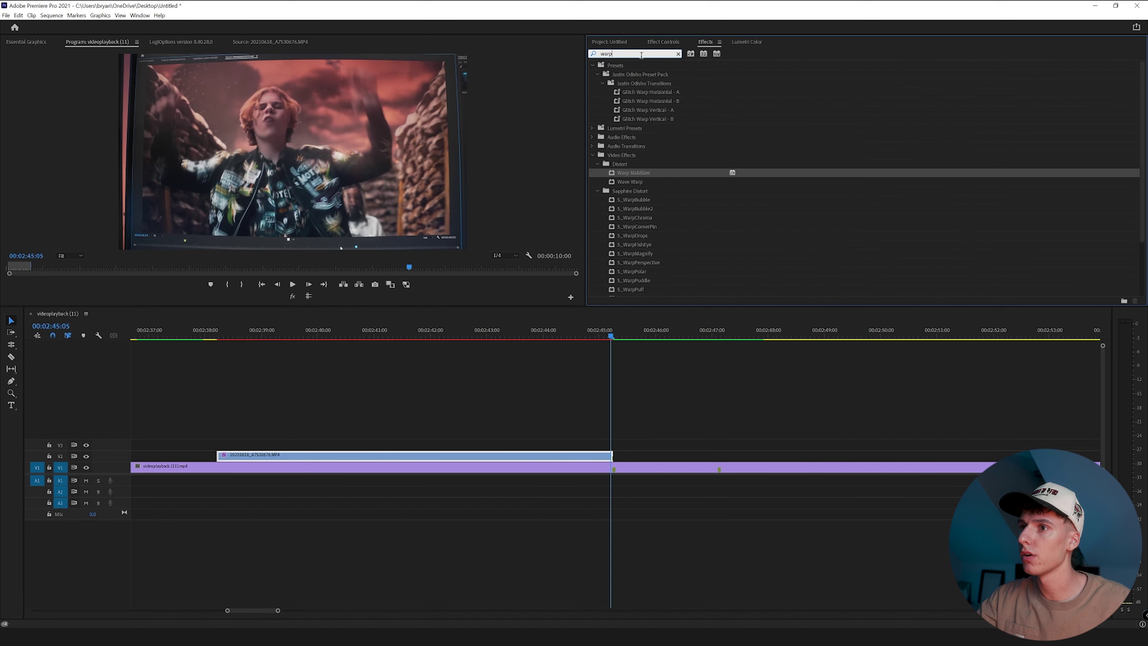
# - Add the Lens Distortion effect to the V2 clip and adjust its Curvature to straighten the filmed screen
pyautogui.write('lens')
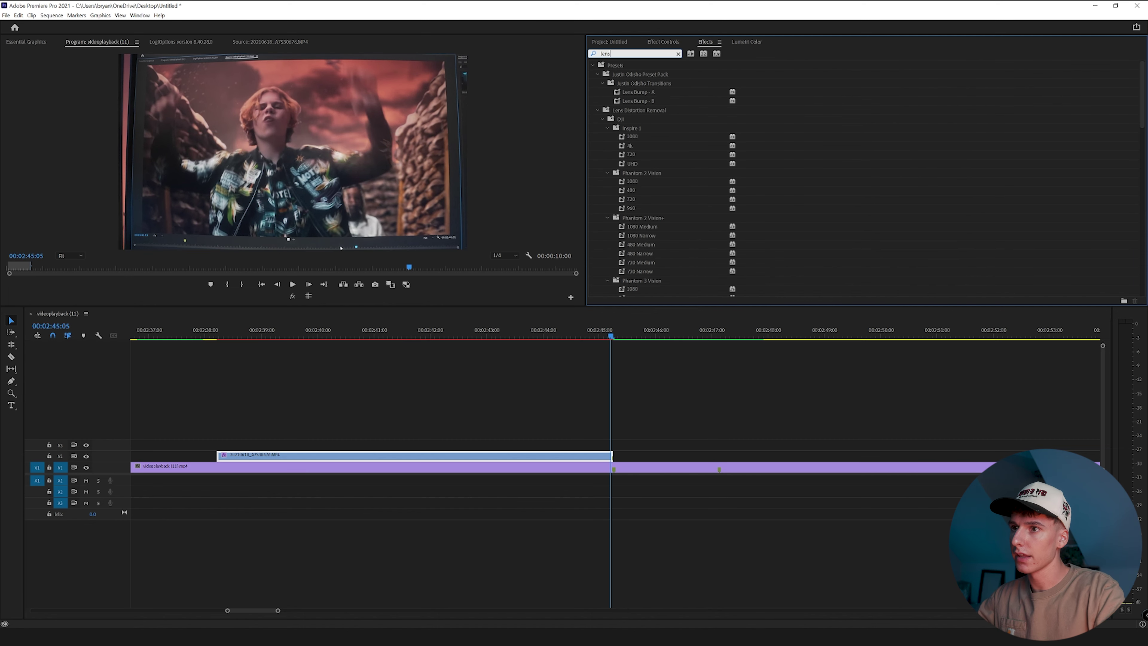
pyautogui.scroll(-10, 655, 168)
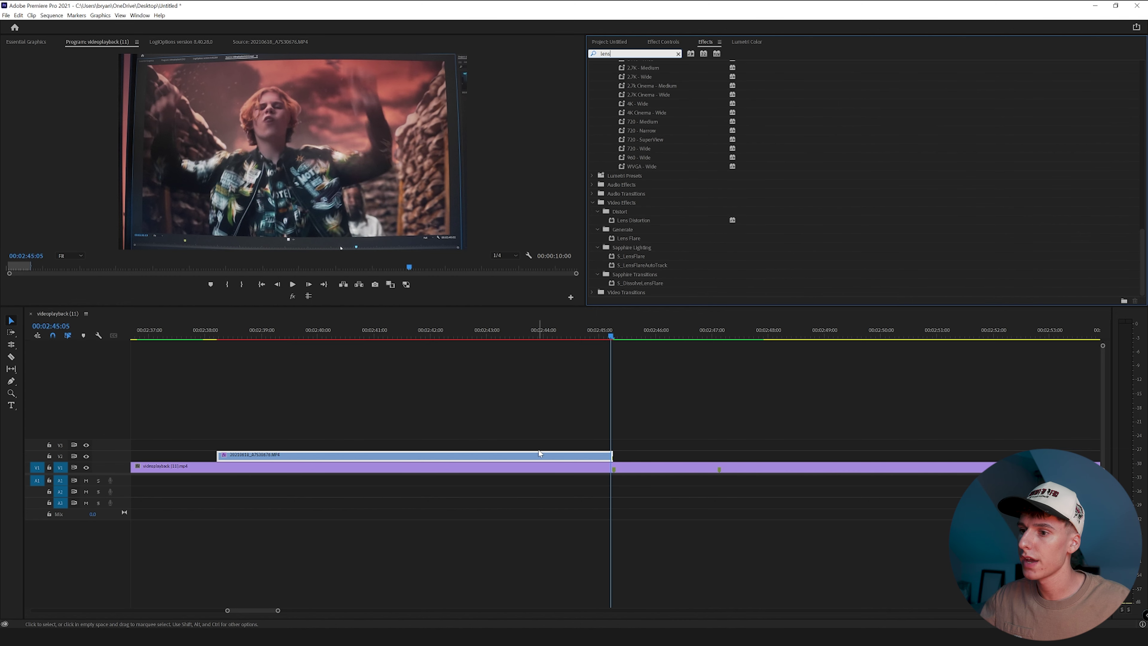
pyautogui.click(633, 221)
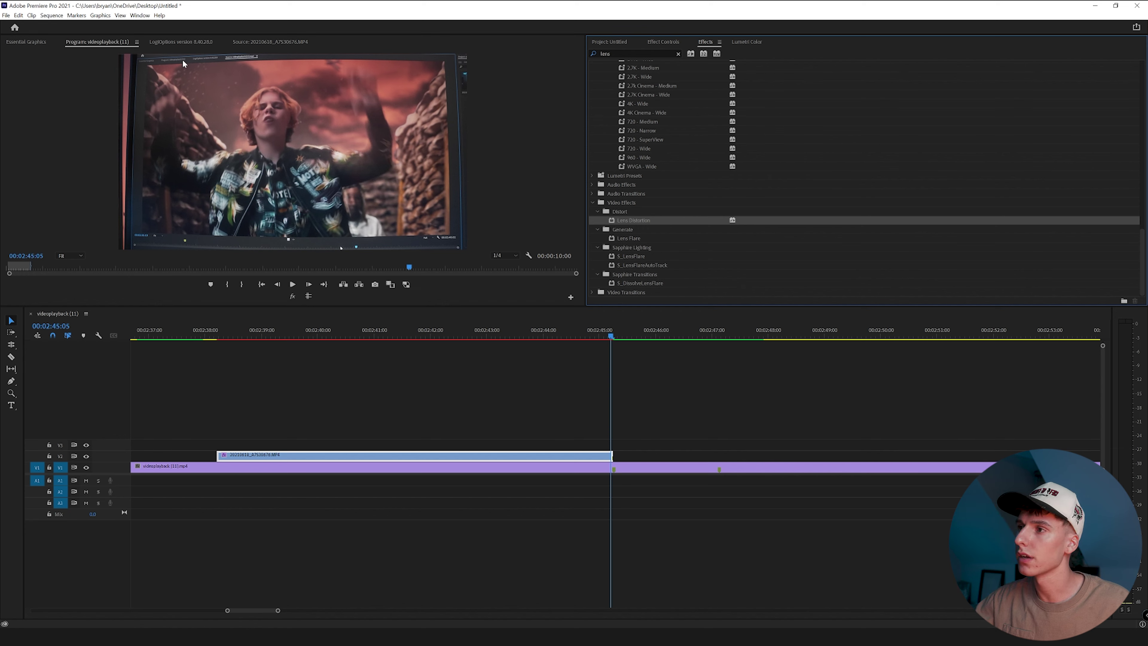
pyautogui.click(682, 41)
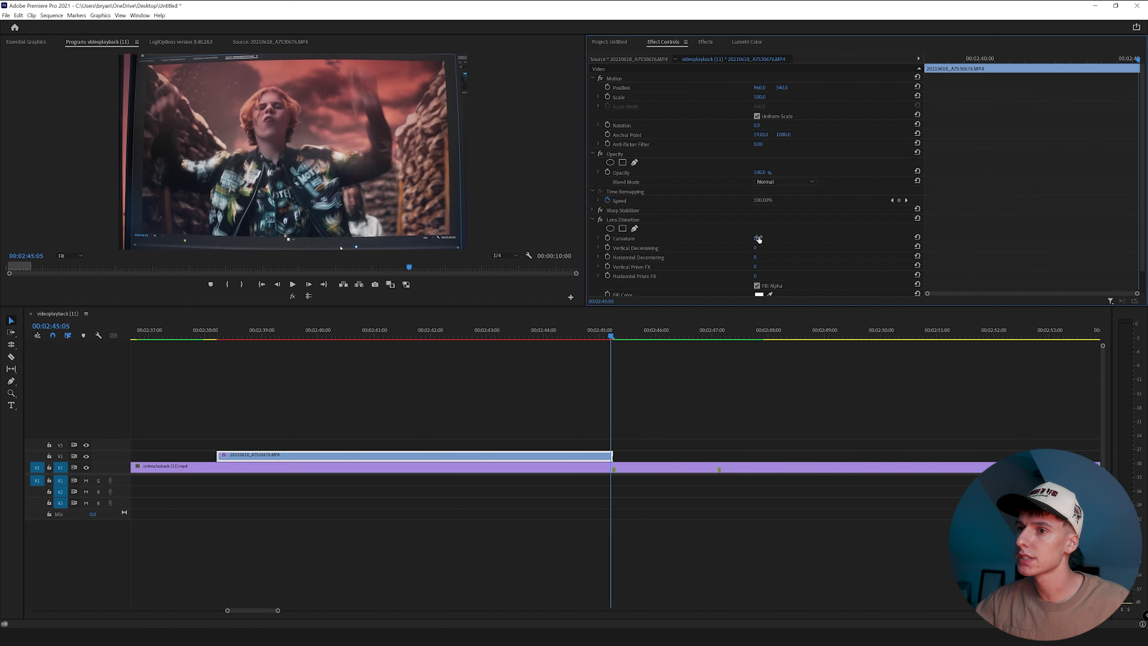
pyautogui.moveTo(756, 238); pyautogui.dragTo(754, 239)
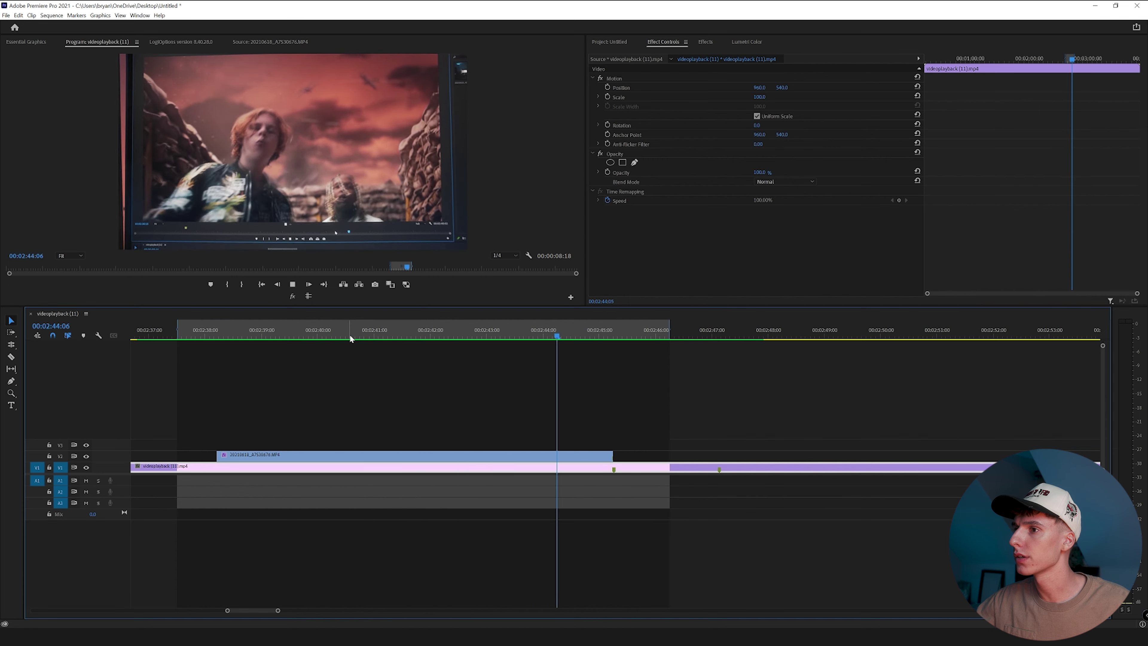
# - At 00:02:45:05, keyframe the V2 clip's Position and Scale, raise Scale to 102, and check the enlarged preview
pyautogui.click(571, 333)
pyautogui.press('space')
pyautogui.moveTo(571, 330); pyautogui.dragTo(611, 334)
pyautogui.click(436, 103)
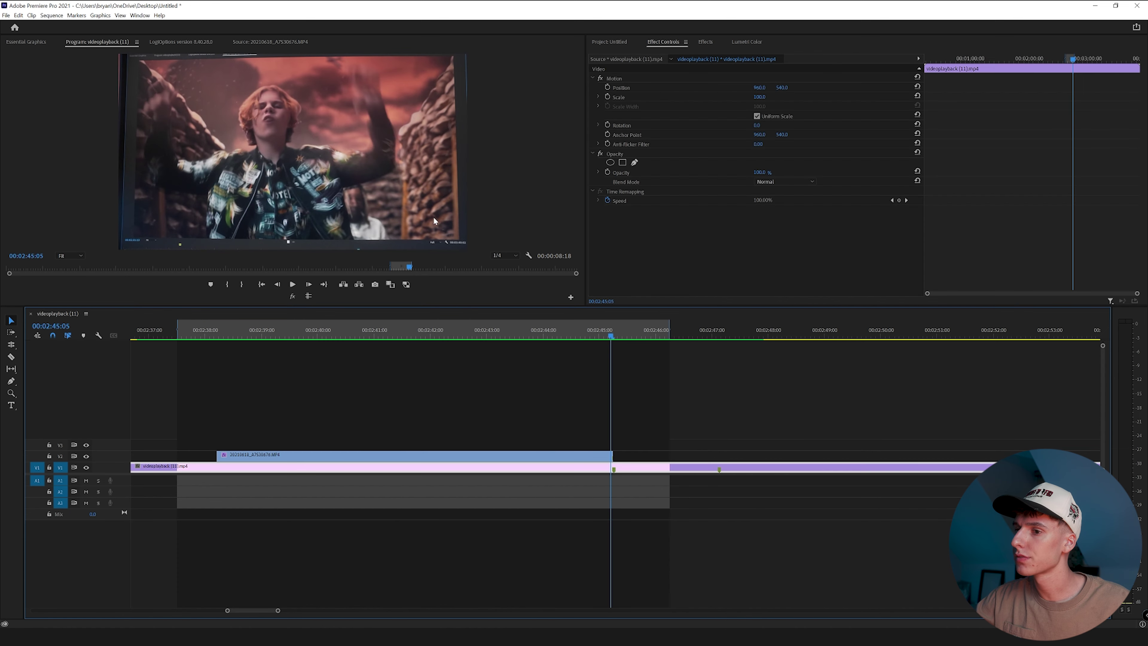
pyautogui.click(599, 454)
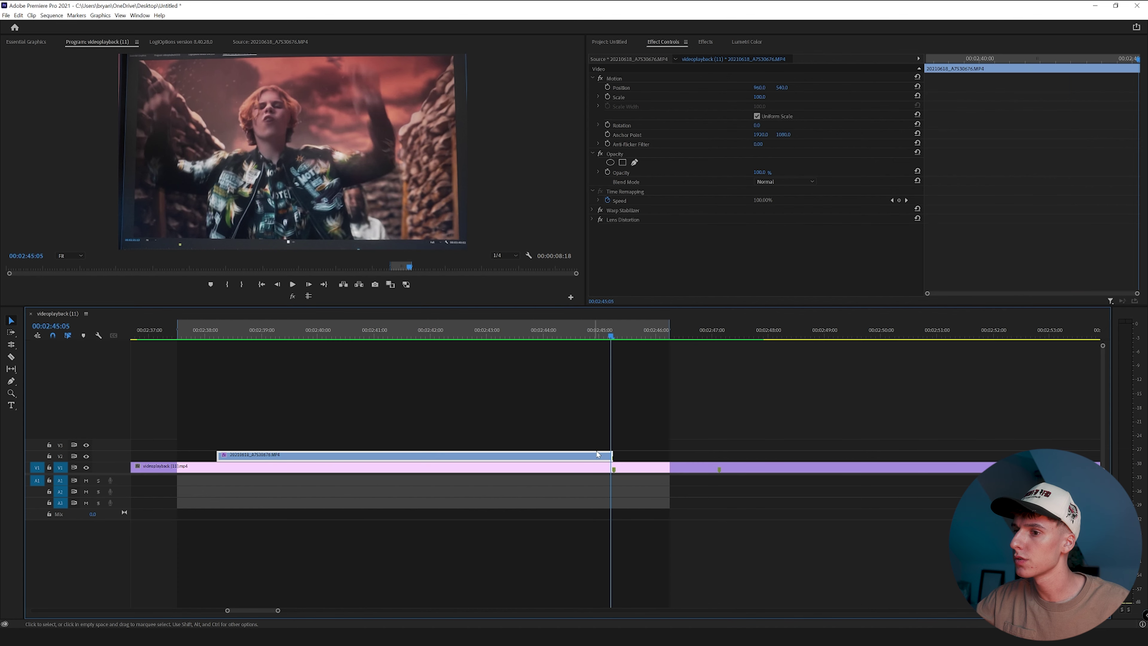
pyautogui.click(607, 97)
pyautogui.click(608, 87)
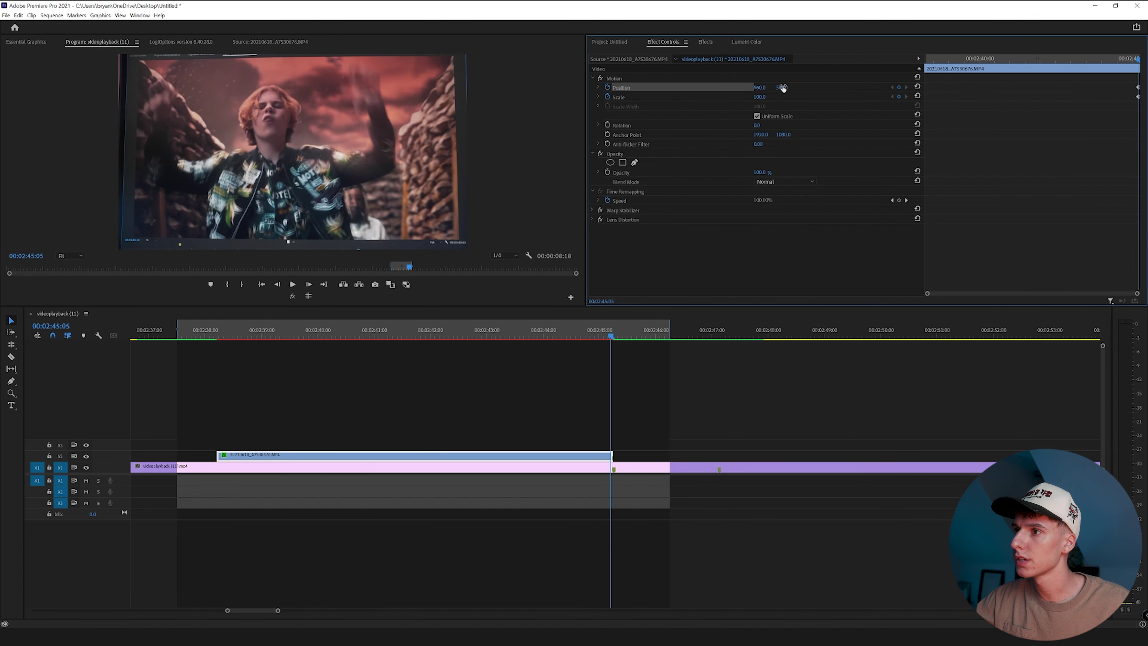
pyautogui.moveTo(760, 97); pyautogui.dragTo(764, 97)
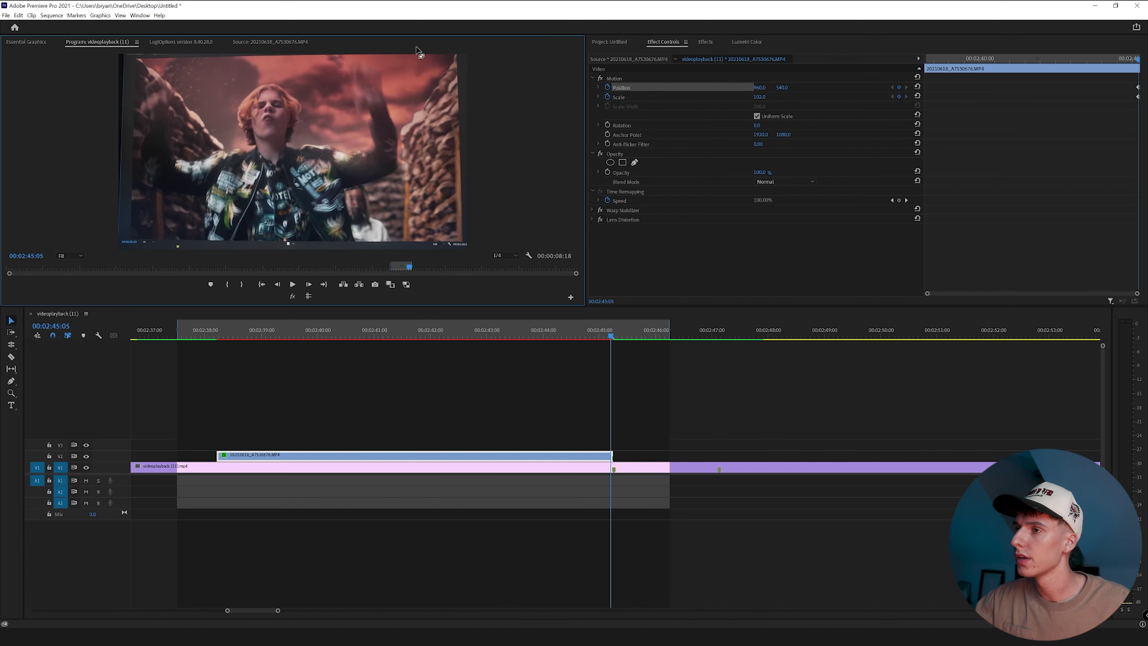
pyautogui.press('`')
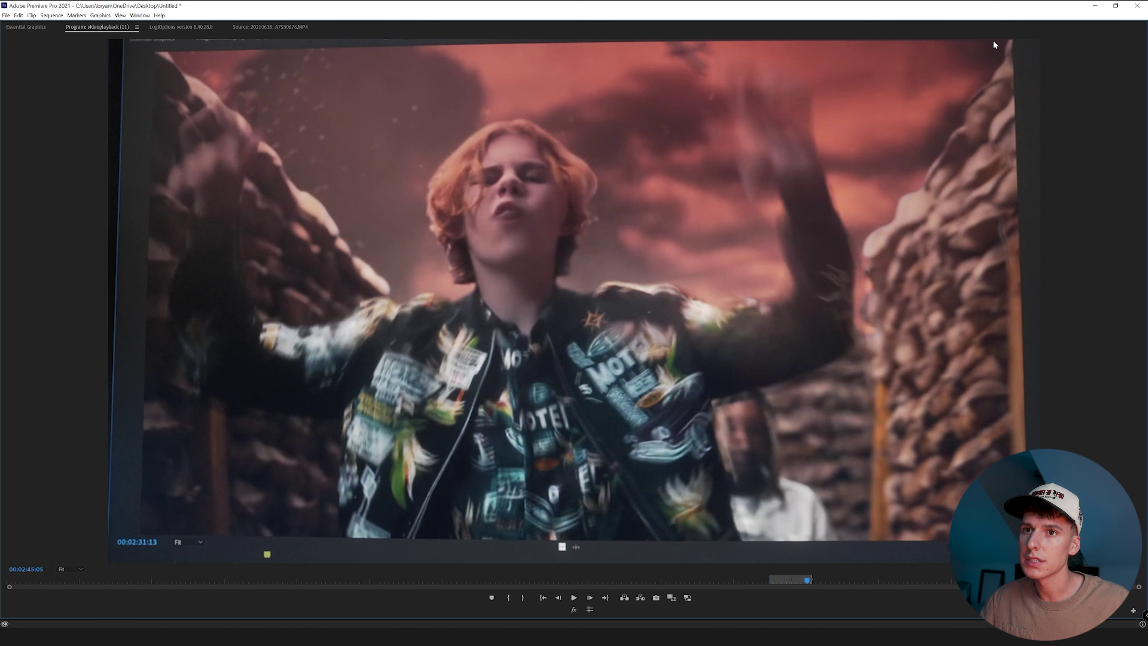
pyautogui.press('Return')
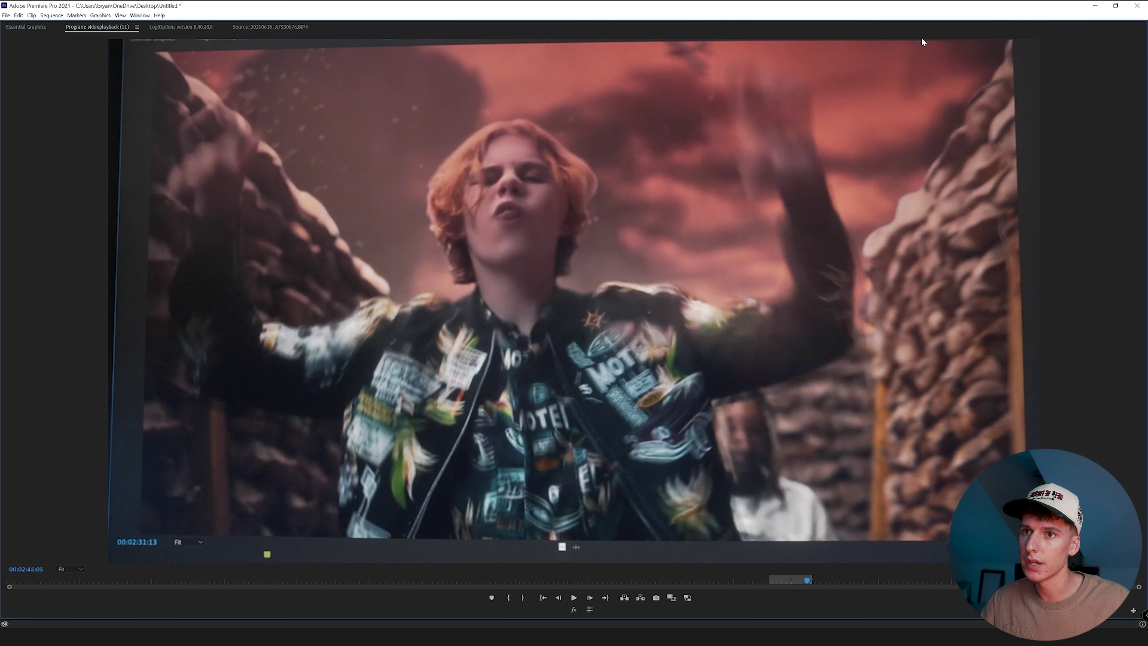
pyautogui.press('`')
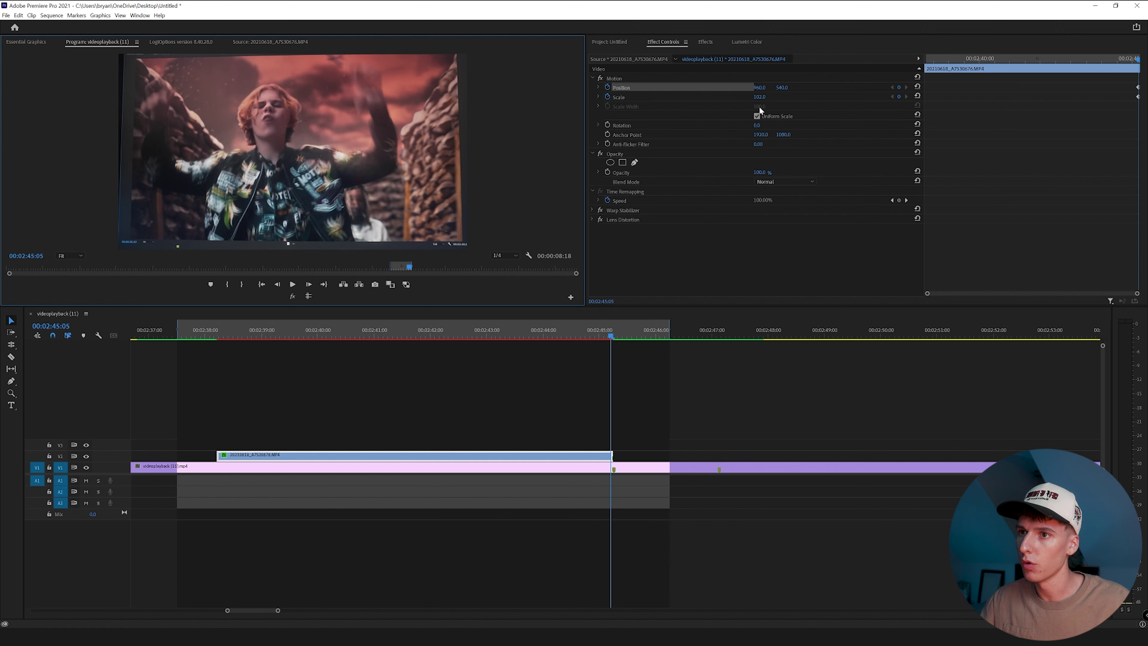
# - Reset the V2 clip's Scale and Position near its start and move those keyframes to the first frame
pyautogui.click(943, 59)
pyautogui.click(918, 96)
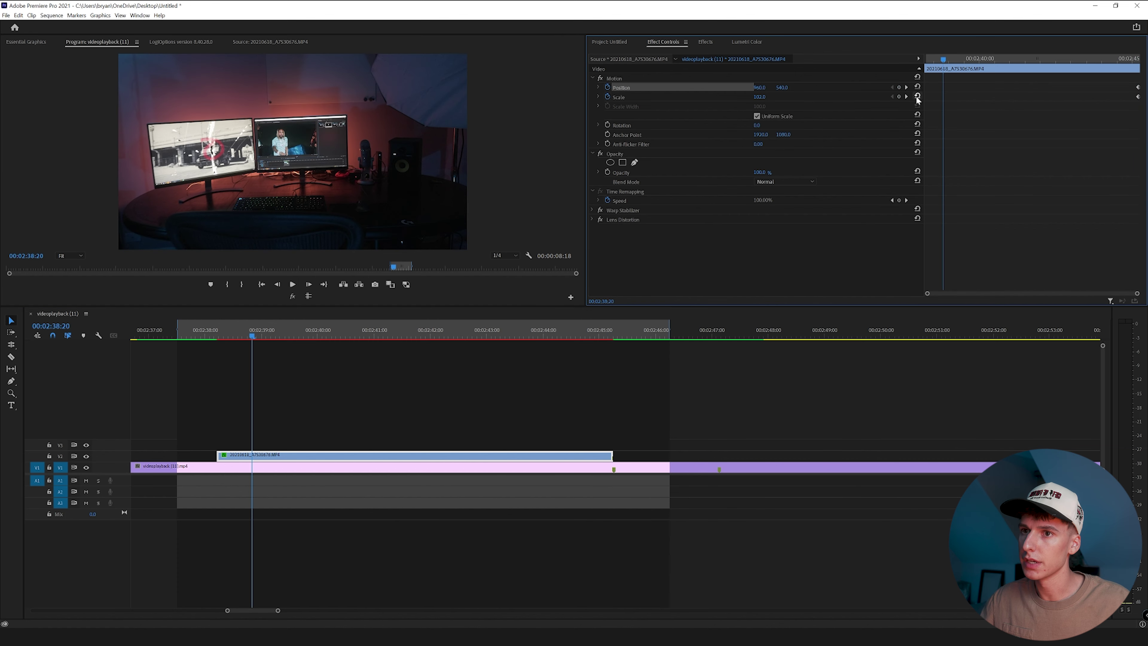
pyautogui.click(918, 86)
pyautogui.moveTo(925, 102)
pyautogui.mouseDown()
pyautogui.moveTo(951, 84)
pyautogui.moveTo(925, 96)
pyautogui.mouseUp()
pyautogui.click(983, 60)
pyautogui.moveTo(993, 65); pyautogui.dragTo(1138, 70)
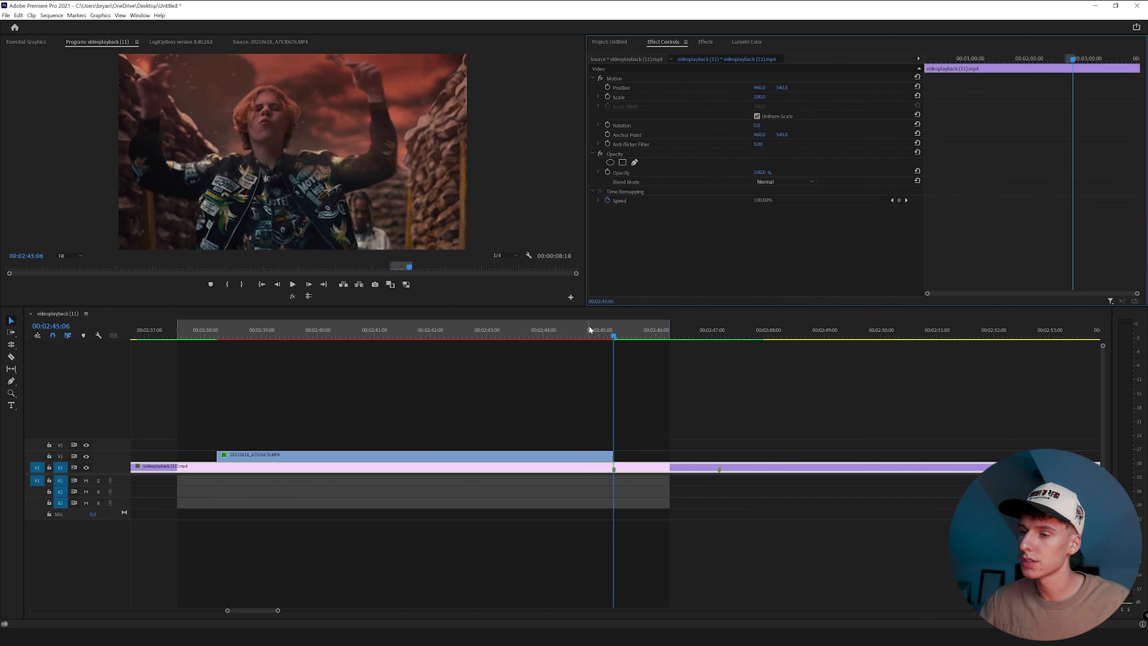
# - Add the Corner Pin effect to the V2 clip and return to the clip's last frame at 00:02:45:05
pyautogui.click(608, 454)
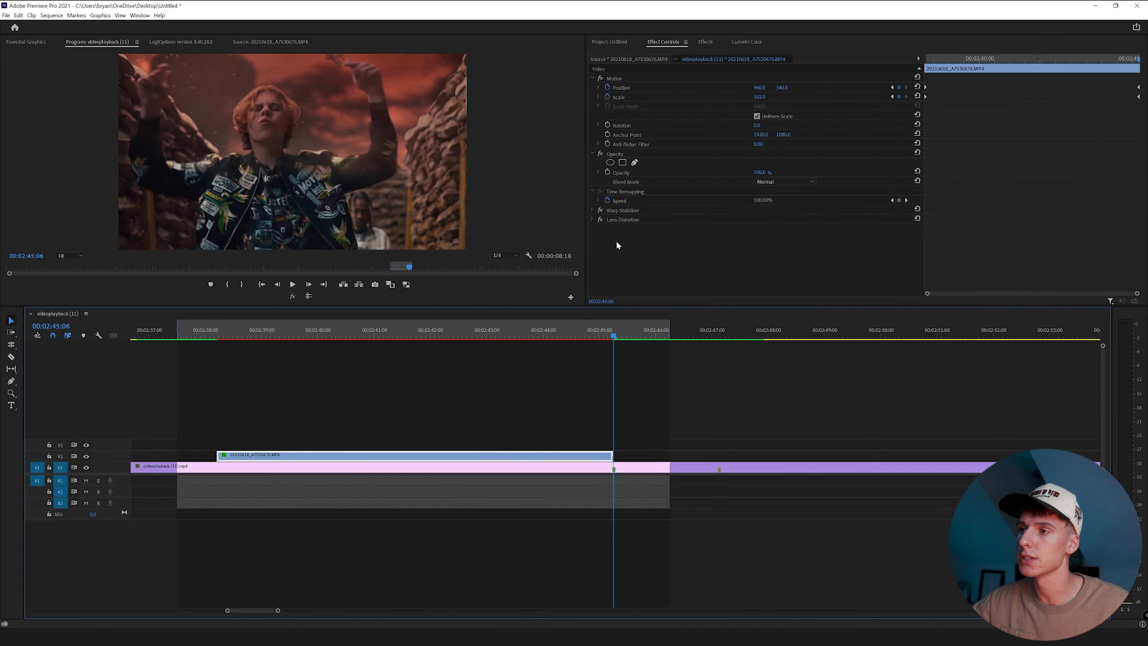
pyautogui.press('Left')
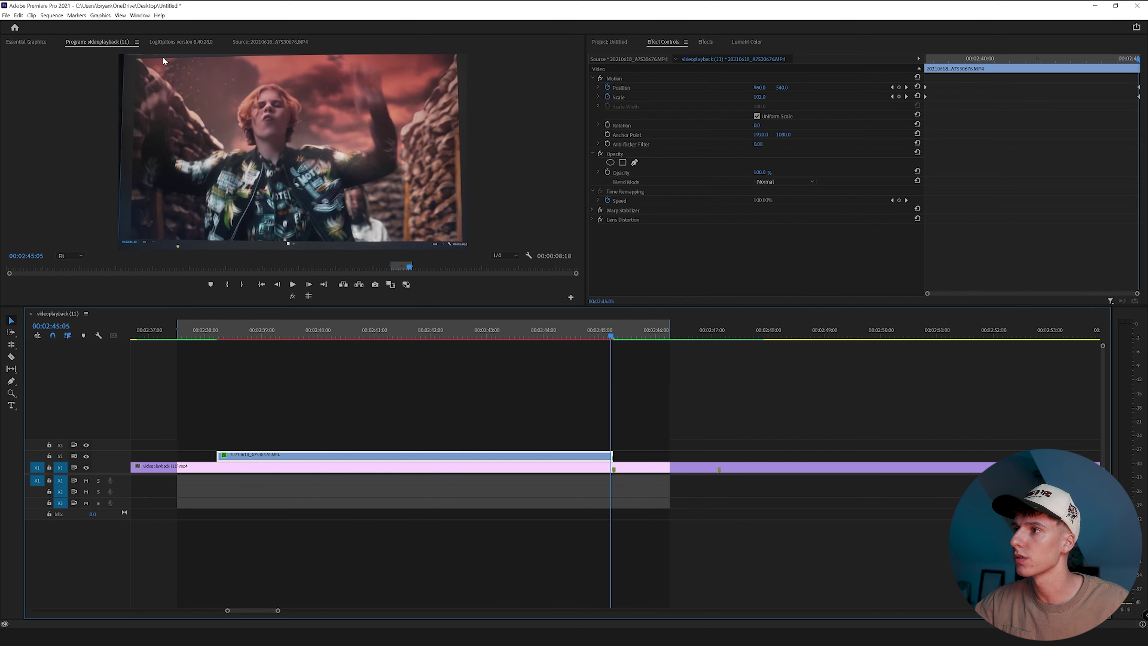
pyautogui.click(705, 41)
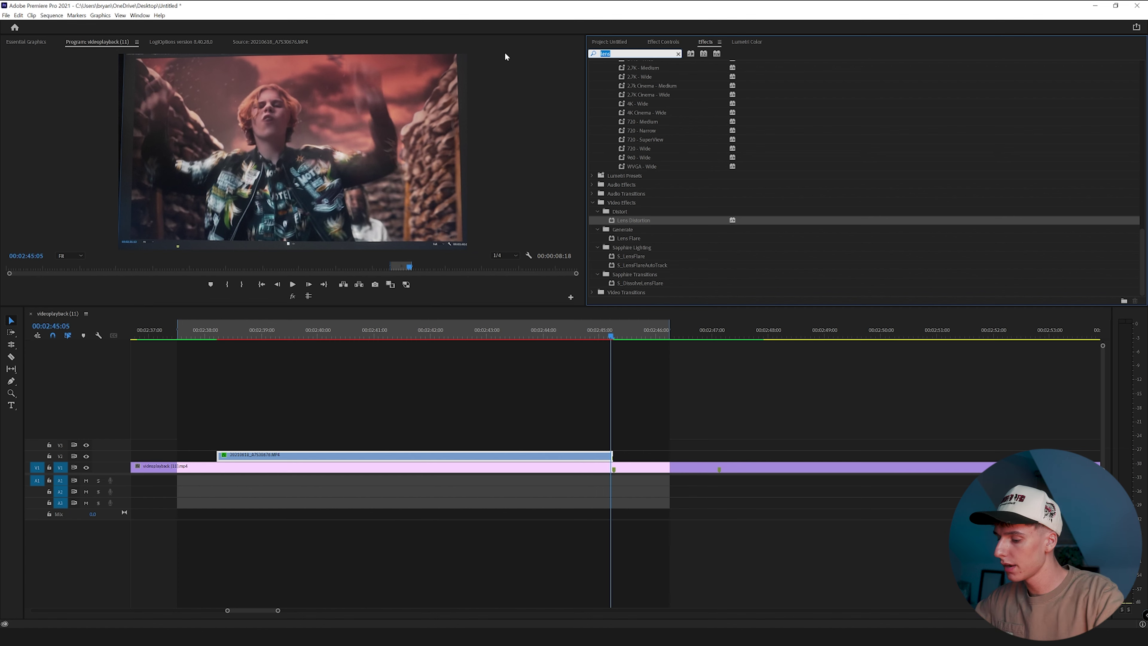
pyautogui.write('cro')
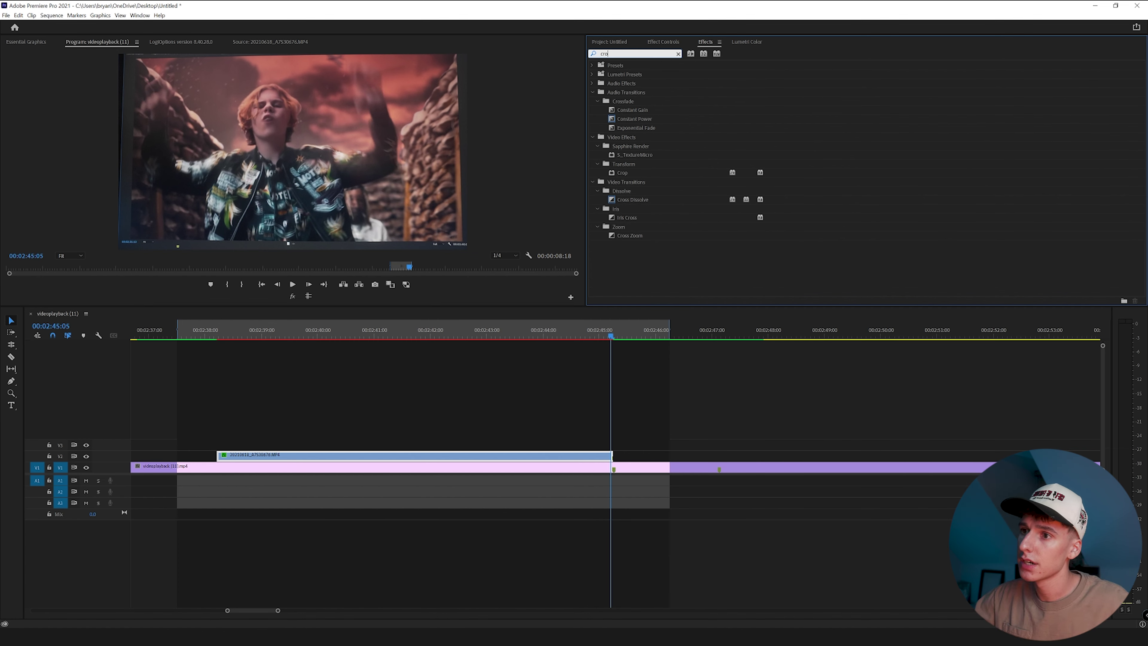
pyautogui.press('BackSpace')
pyautogui.press('BackSpace')
pyautogui.press('BackSpace')
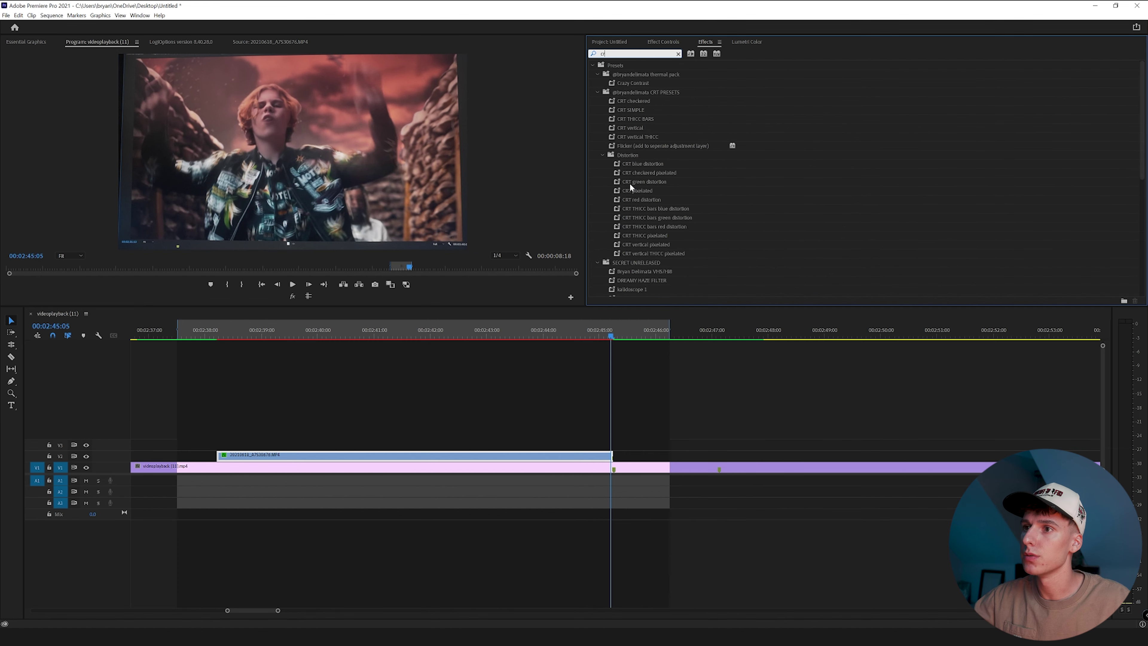
pyautogui.click(656, 42)
# - Keyframe Corner Pin's Upper Left, Upper Right, Lower Left and Lower Right at 00:02:45:05
pyautogui.click(607, 248)
pyautogui.click(607, 256)
pyautogui.click(608, 267)
pyautogui.click(607, 276)
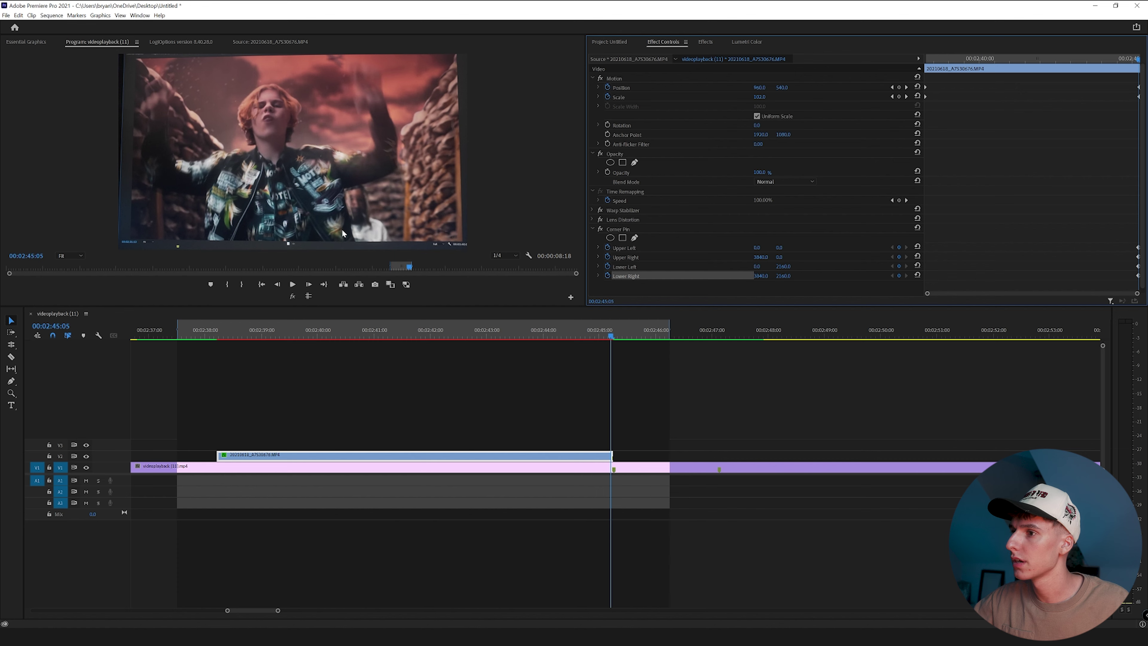
# - Pull Corner Pin's upper corners outward on the V2 clip, placing Upper Left at about -233, -62
pyautogui.click(623, 248)
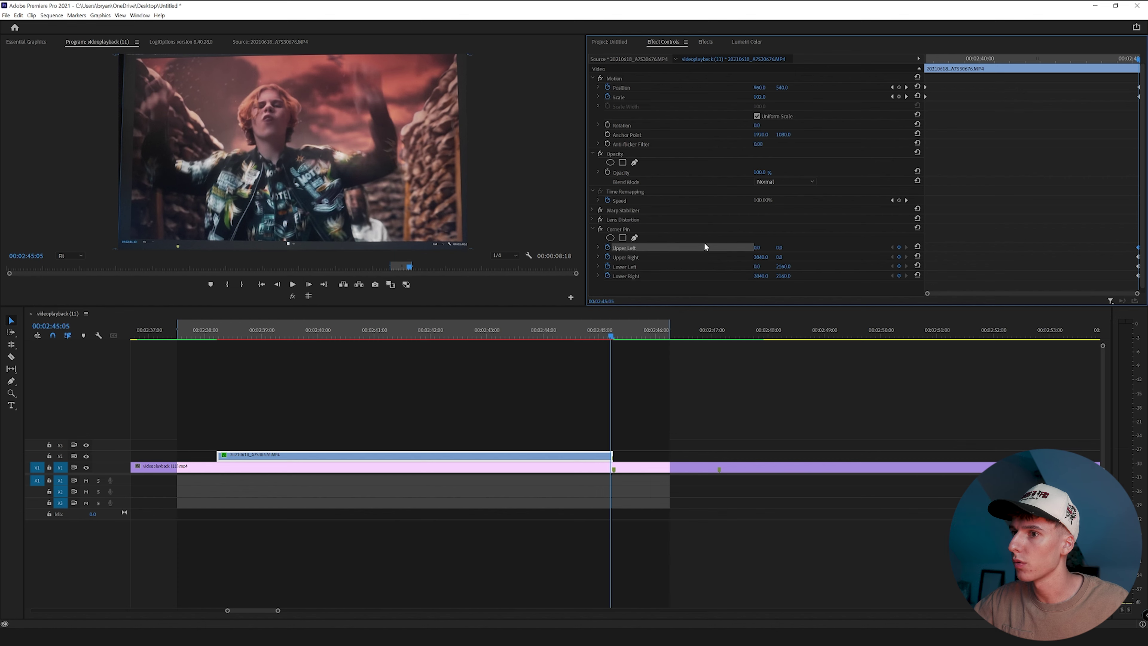
pyautogui.press('`')
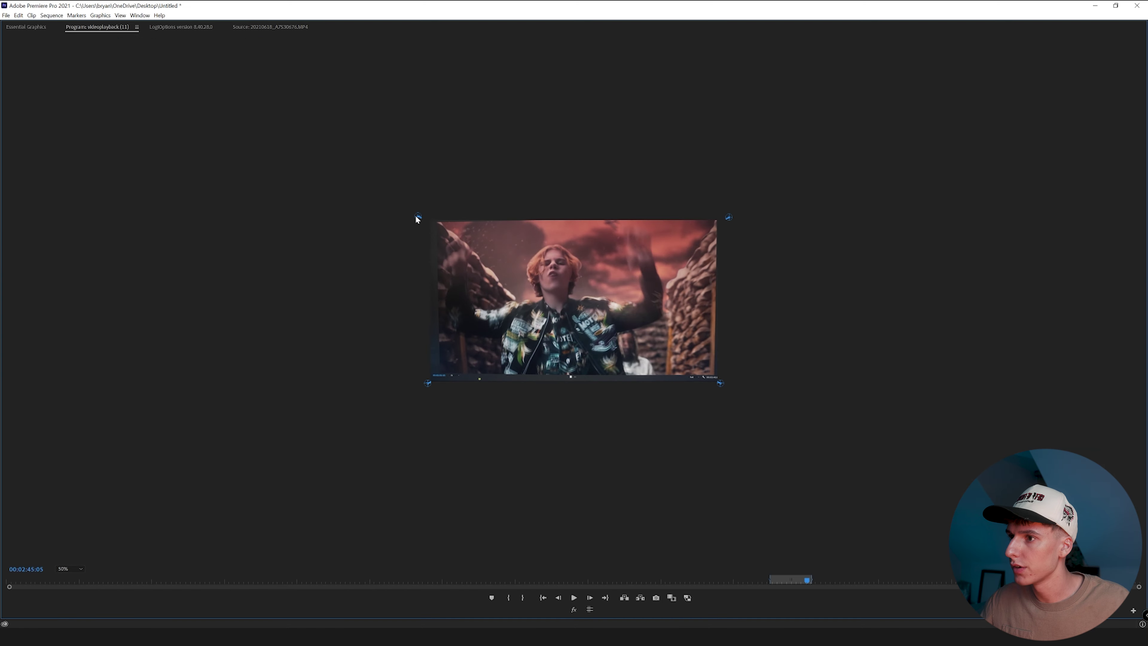
pyautogui.moveTo(417, 219); pyautogui.dragTo(411, 217)
pyautogui.press('`')
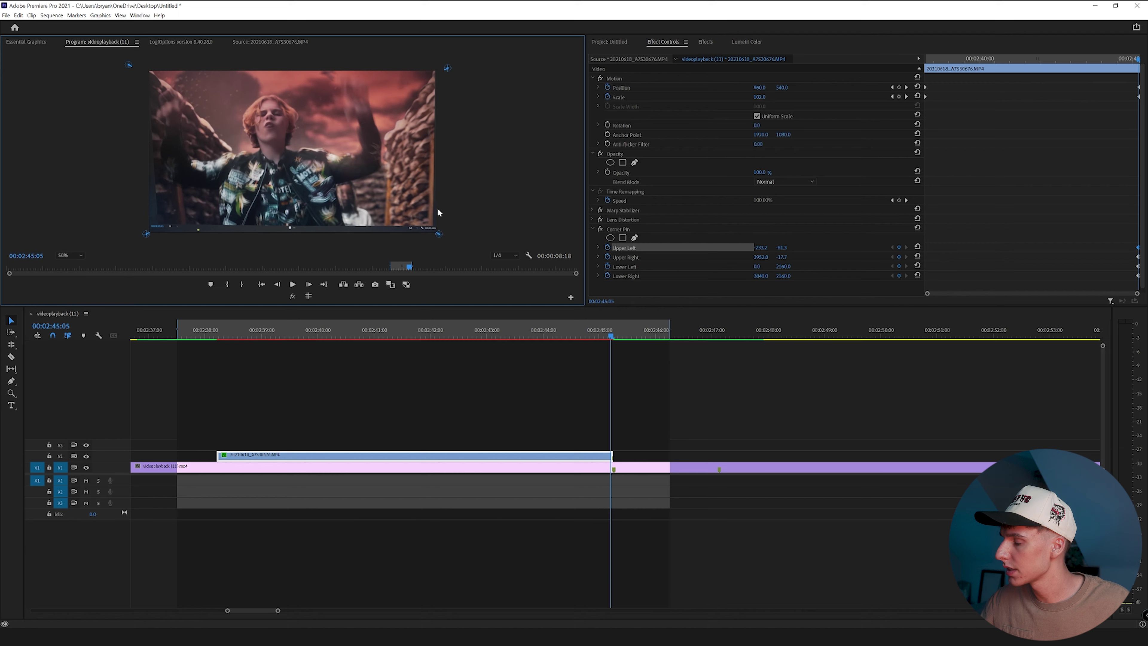
# - Inspect the pinned frame's edges in the enlarged preview, with the preview zoom set to Fit
pyautogui.press('`')
pyautogui.press('`')
pyautogui.press('`')
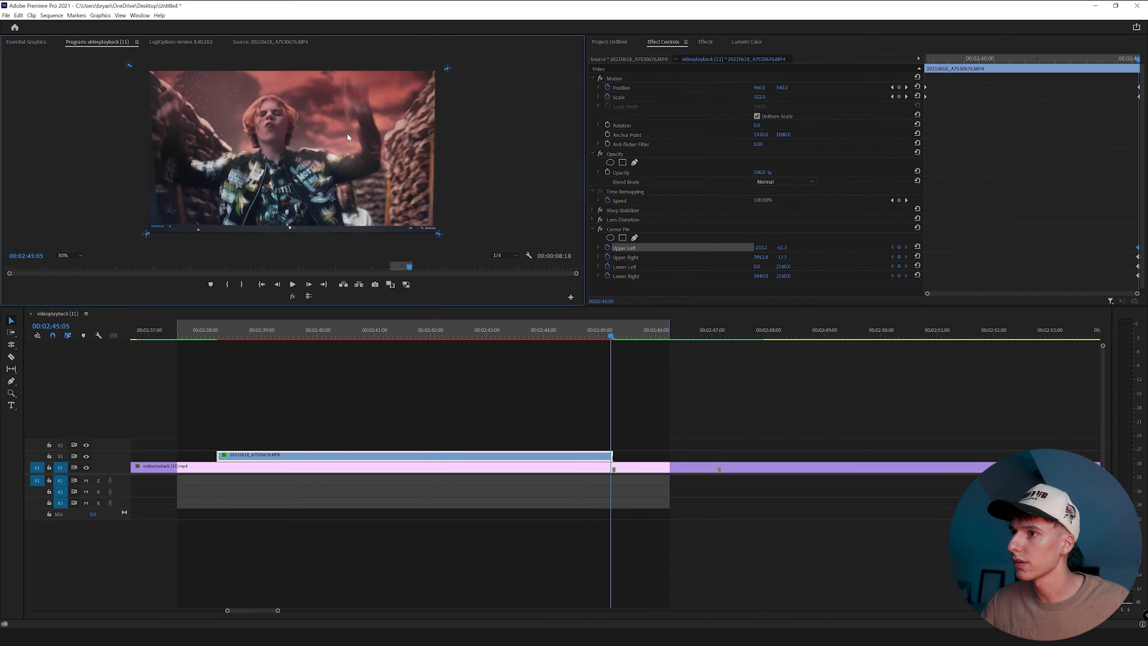
pyautogui.press('`')
pyautogui.press('`')
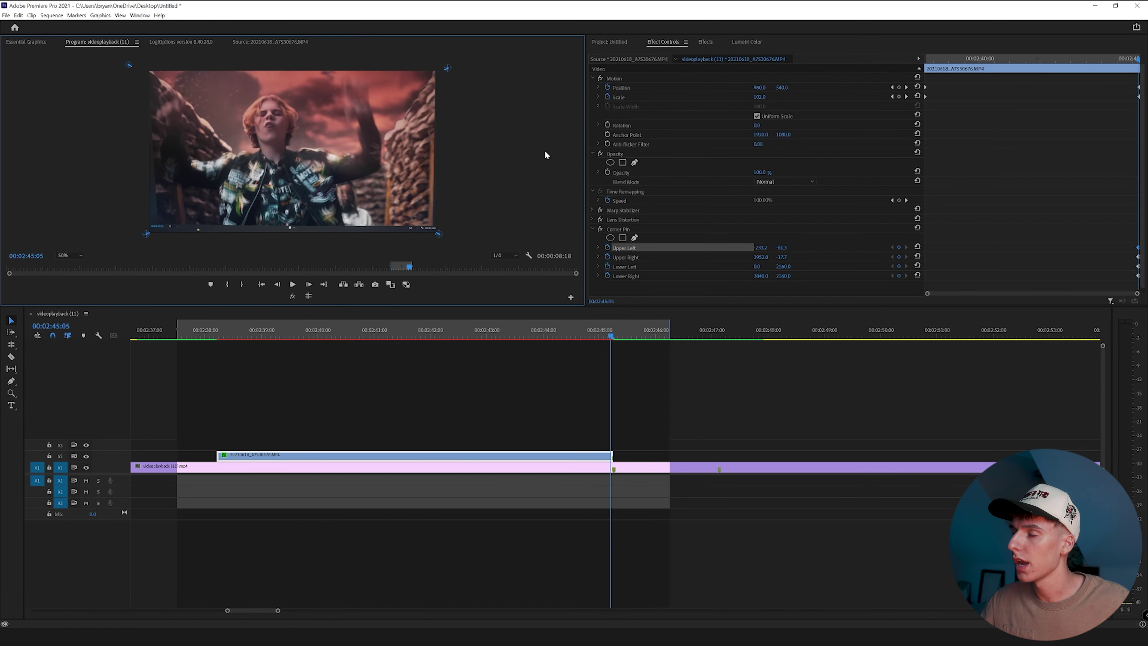
pyautogui.press('`')
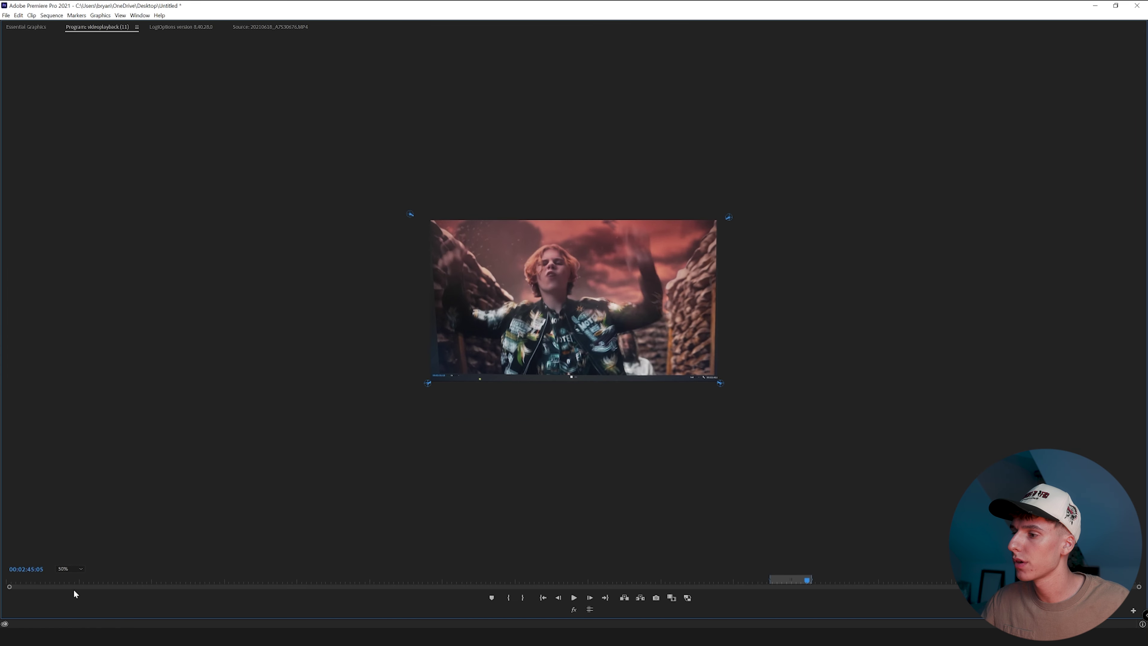
pyautogui.click(72, 570)
pyautogui.click(73, 479)
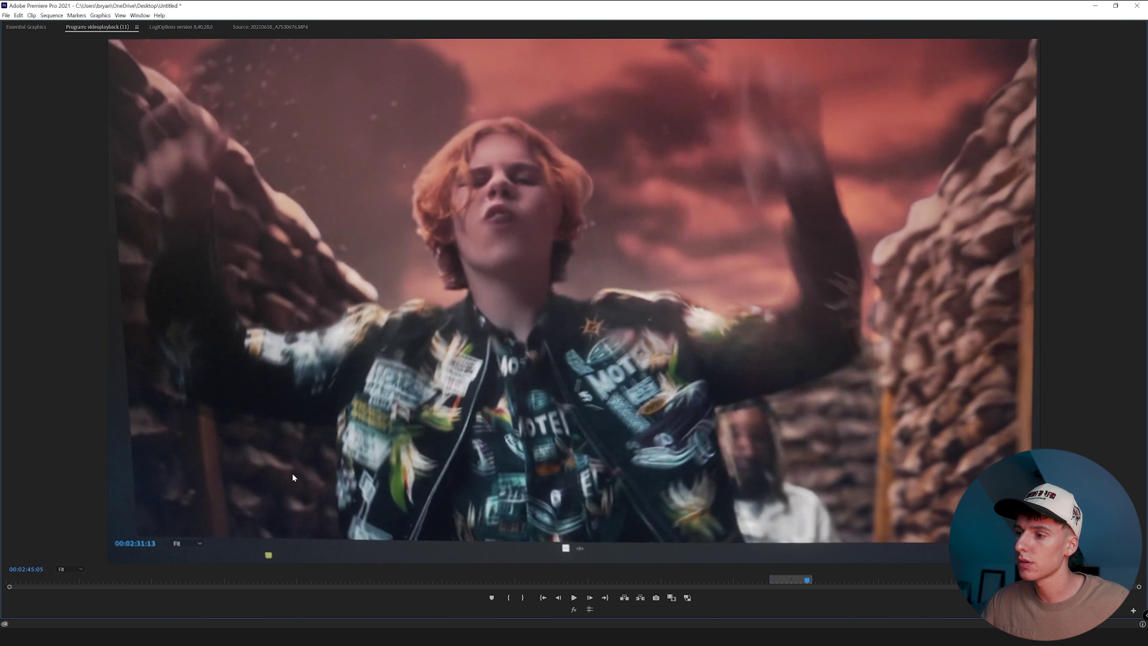
# - At 50% preview zoom, pull Corner Pin's lower corners outward and lower the V2 clip's opacity to 25% to match the music video beneath
pyautogui.press('`')
pyautogui.click(72, 256)
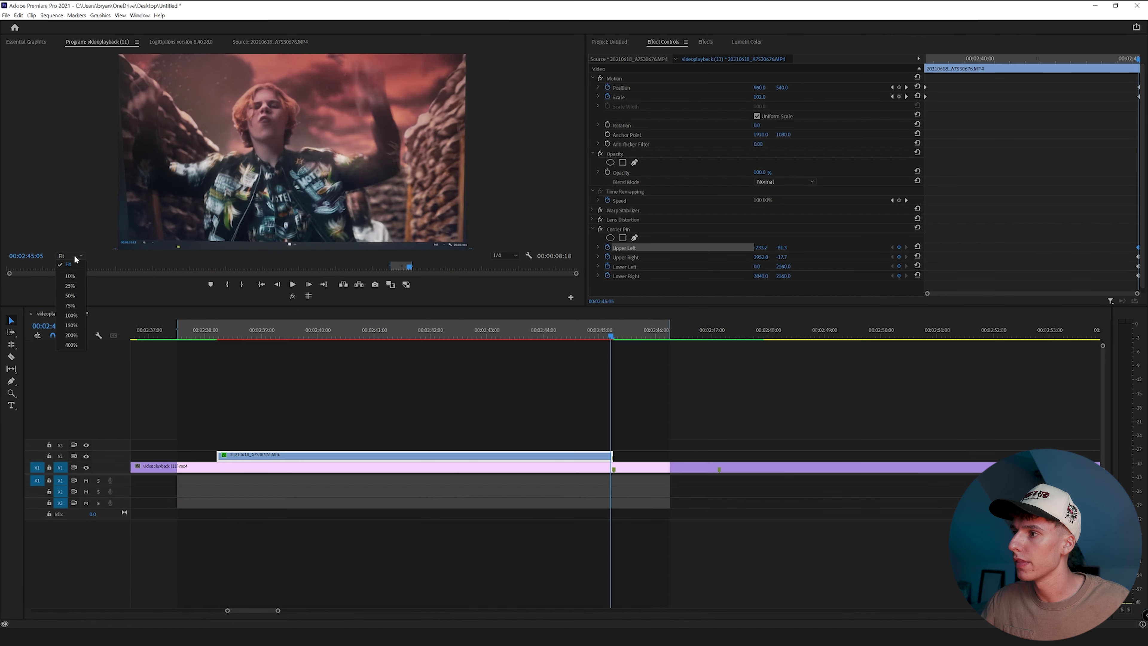
pyautogui.click(70, 296)
pyautogui.press('`')
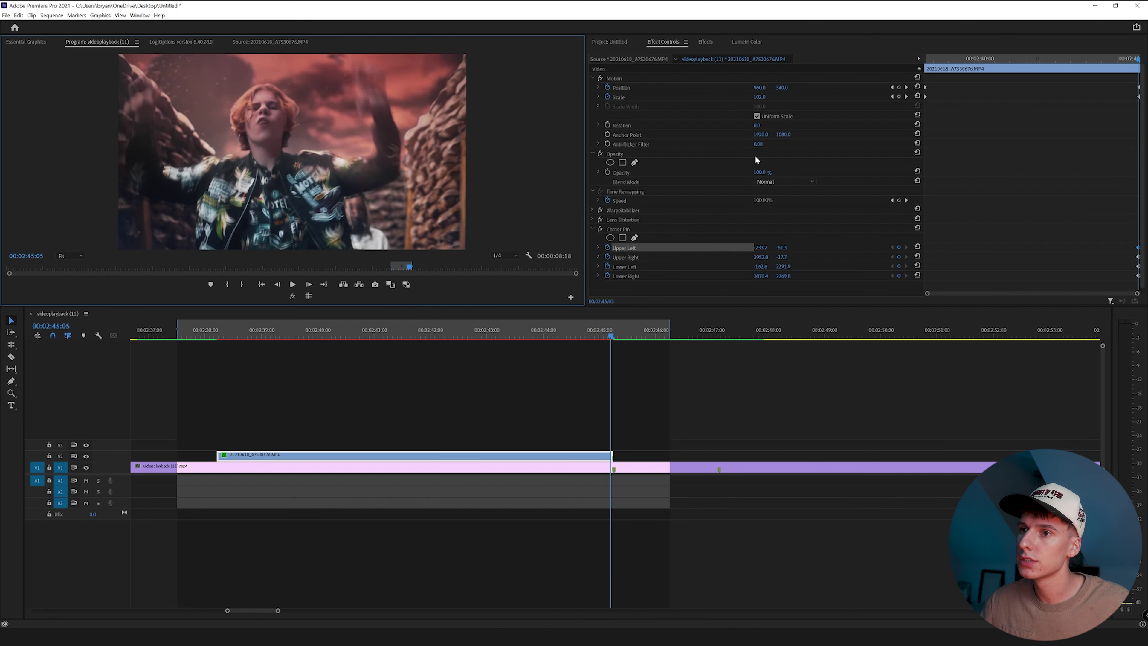
pyautogui.moveTo(759, 173); pyautogui.dragTo(729, 173)
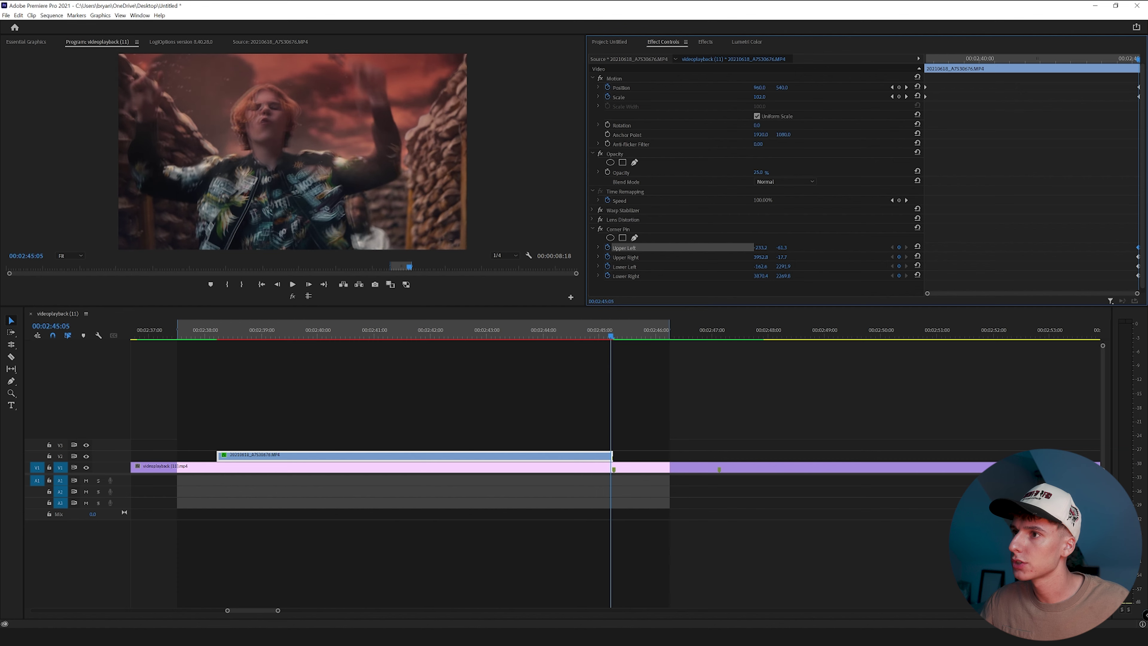
# - Try moving Corner Pin's upper-right corner farther outward and compare the overlay in the enlarged preview
pyautogui.click(462, 63)
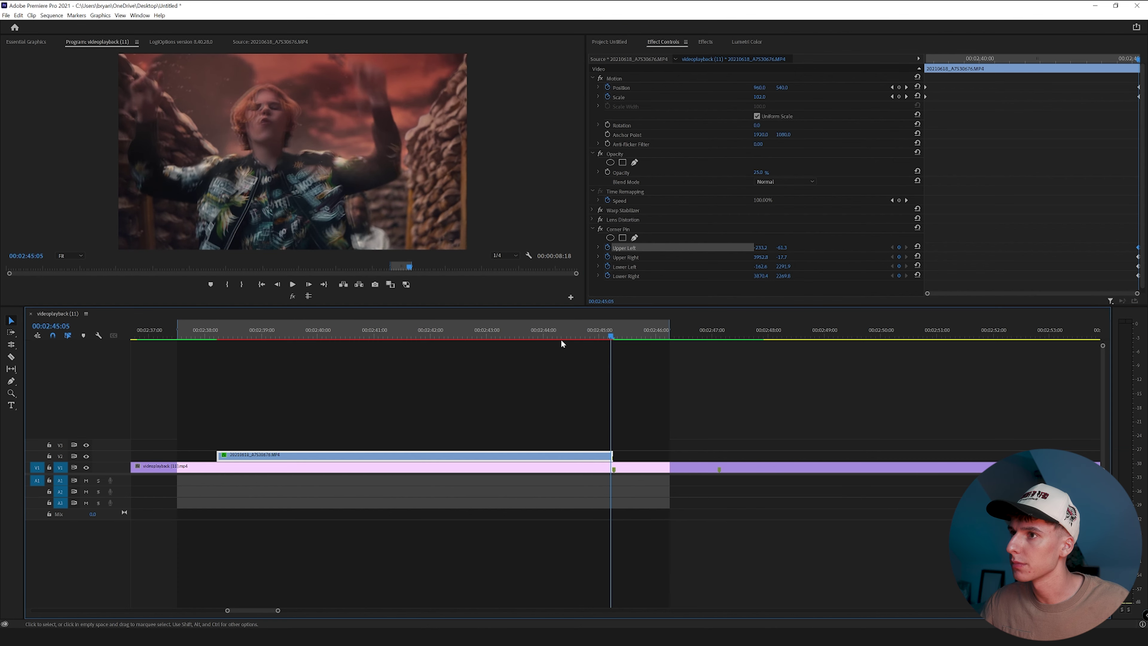
pyautogui.click(74, 256)
pyautogui.click(70, 276)
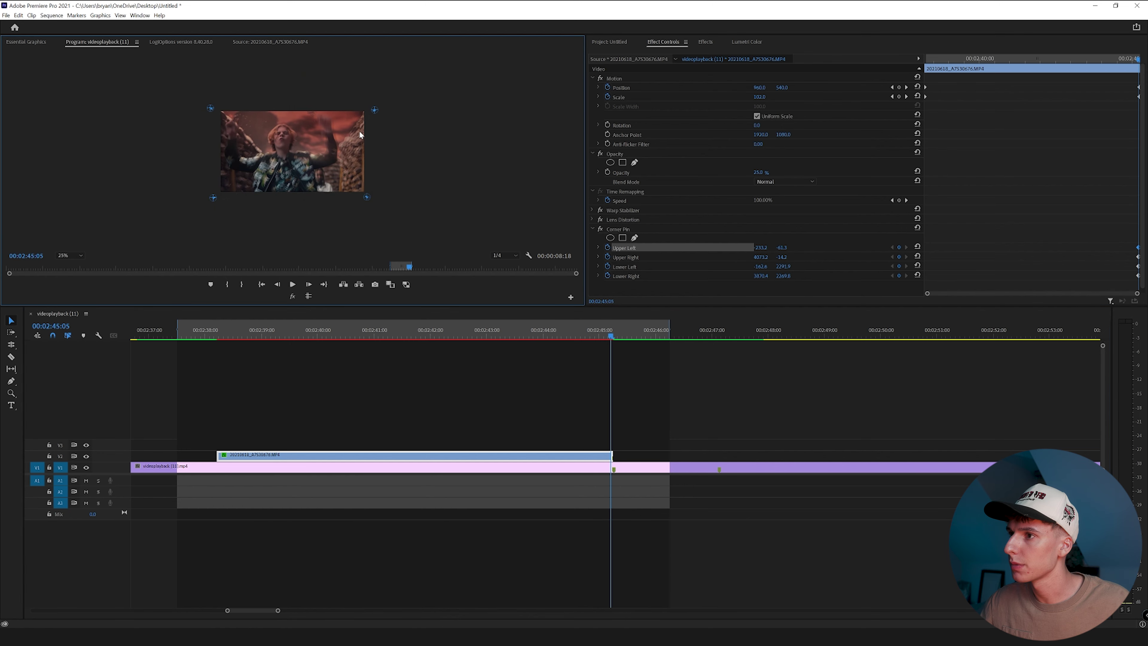
pyautogui.press('`')
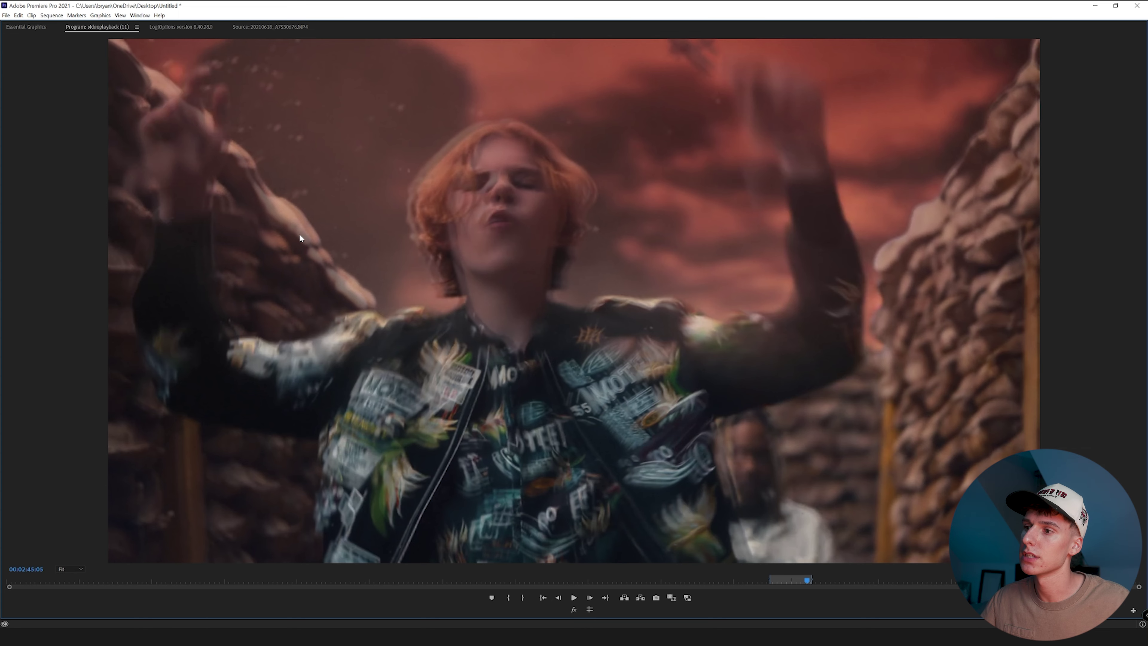
pyautogui.press('`')
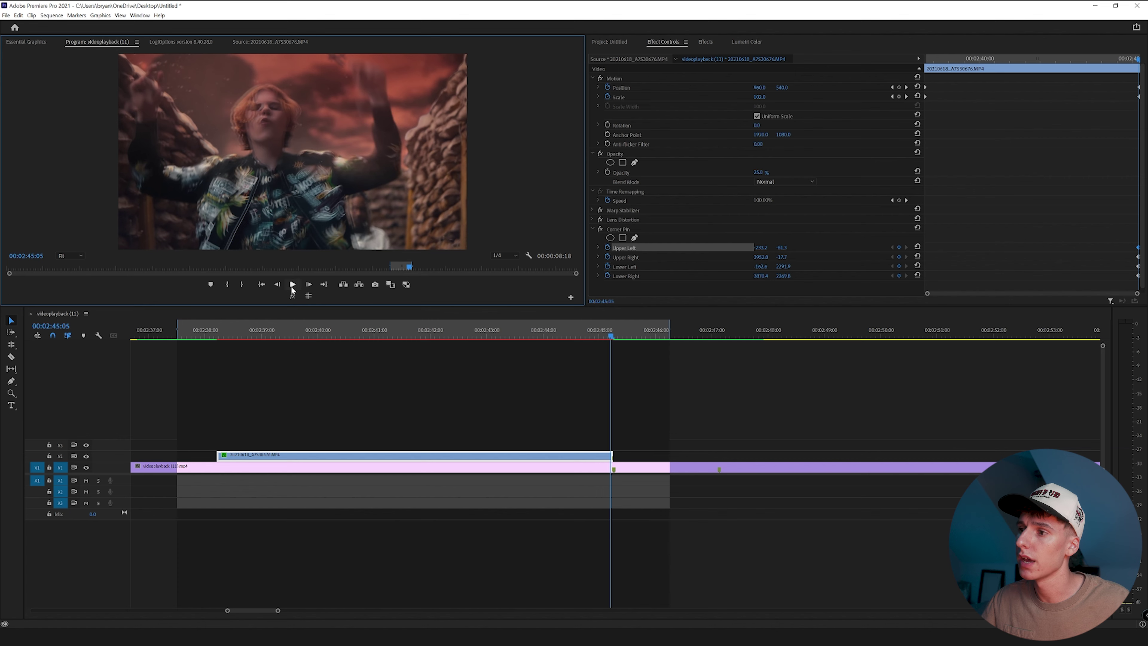
# - At 00:02:44:19, reset Corner Pin's Upper Left, Upper Right, Lower Left and Lower Right to create starting keyframes, and select them
pyautogui.hotkey('shift', 'Left')
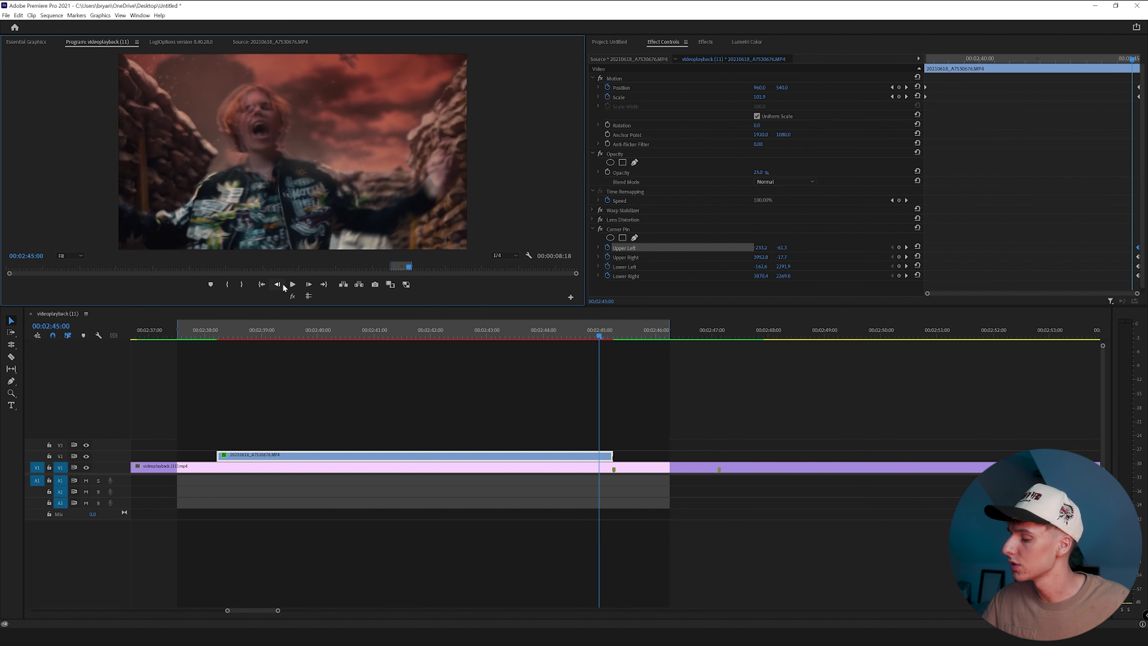
pyautogui.hotkey('shift', 'Left')
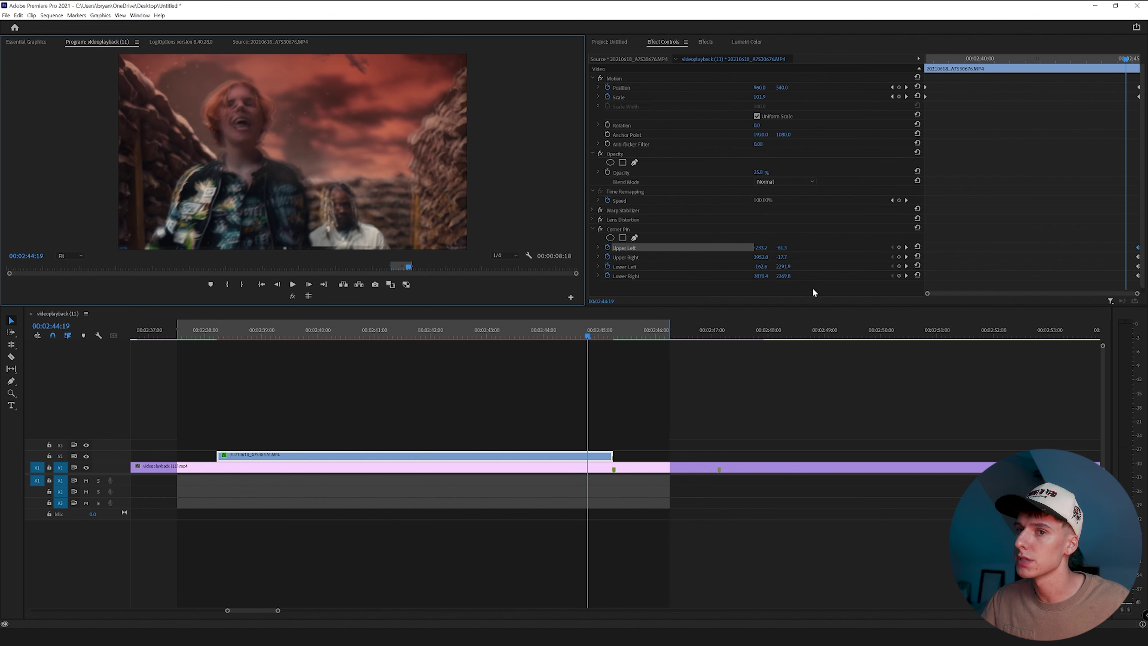
pyautogui.click(919, 247)
pyautogui.click(918, 256)
pyautogui.click(917, 265)
pyautogui.click(917, 275)
pyautogui.moveTo(1032, 230); pyautogui.dragTo(1135, 290)
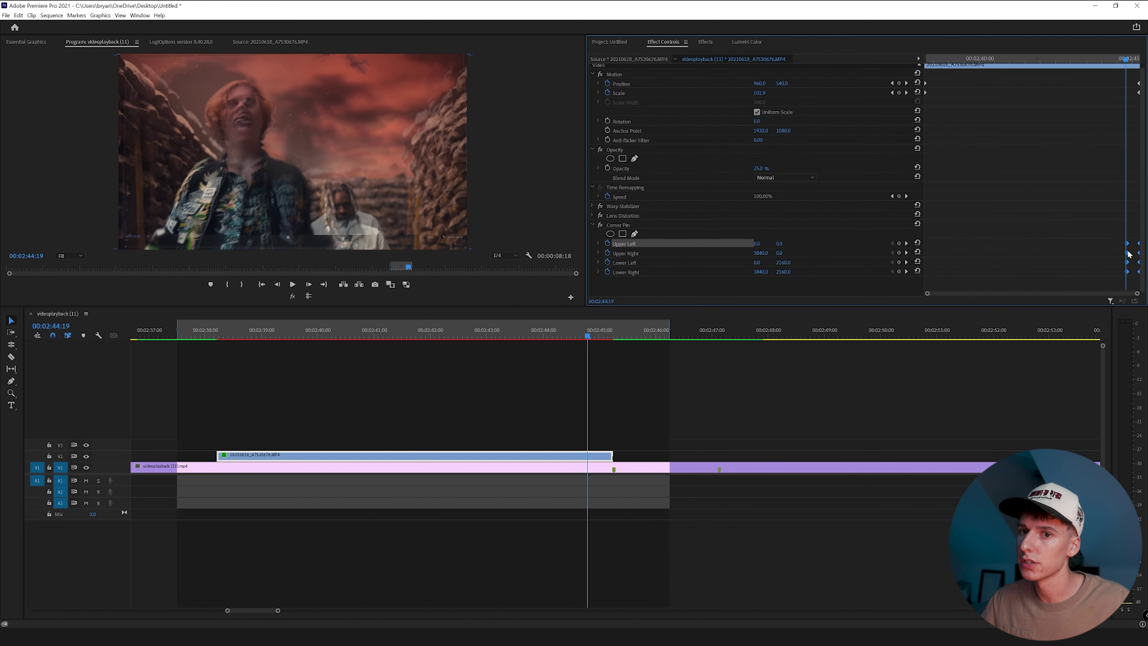
# - Restore the V2 clip's opacity to 100% and render the sequence preview
pyautogui.click(812, 160)
pyautogui.moveTo(766, 167); pyautogui.dragTo(803, 167)
pyautogui.press('Return')
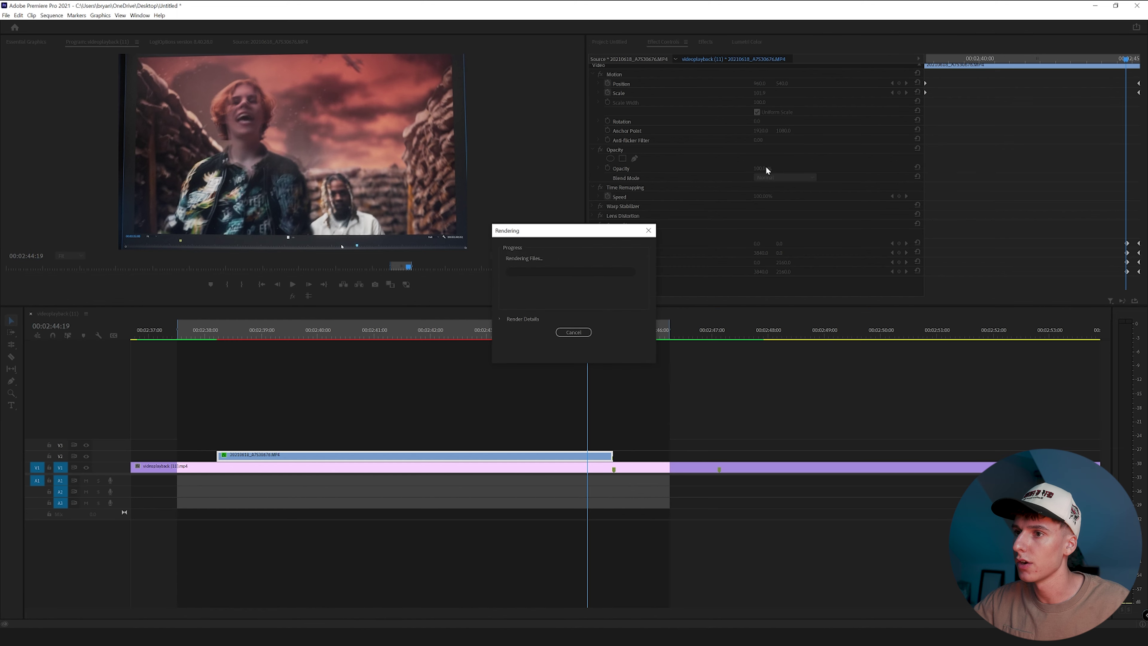
# - Play and scrub through the transition from the V2 clip into the music video to check its smoothness
pyautogui.click(455, 327)
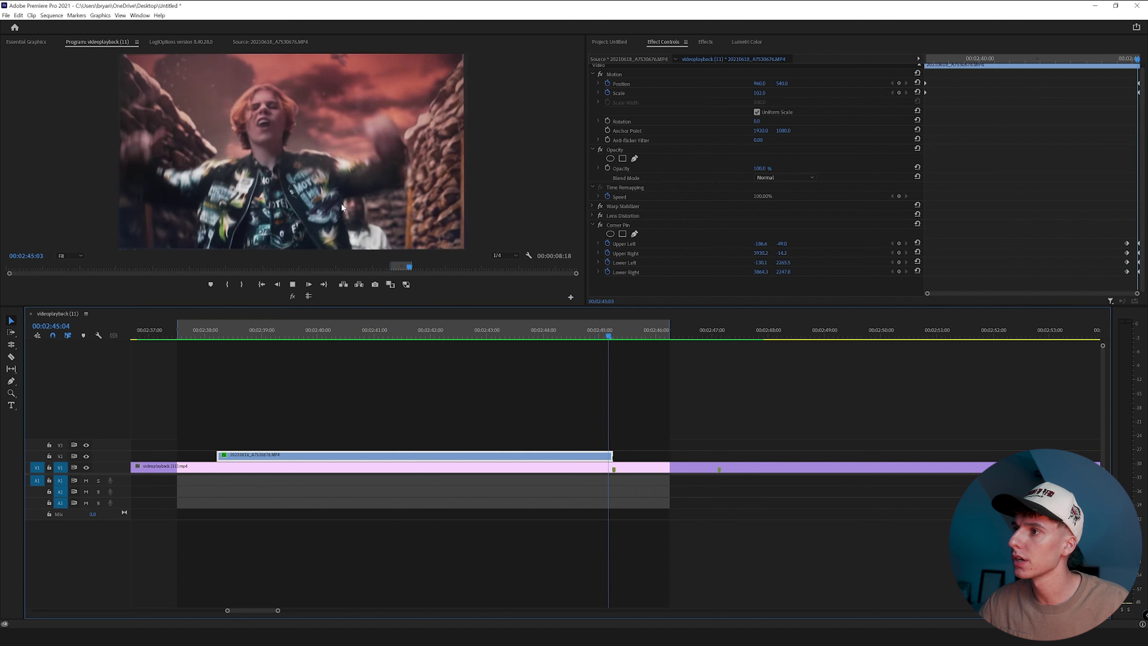
pyautogui.click(561, 332)
pyautogui.press('space')
pyautogui.click(567, 333)
pyautogui.moveTo(569, 336)
pyautogui.mouseDown()
pyautogui.moveTo(614, 337)
pyautogui.moveTo(582, 339)
pyautogui.mouseUp()
pyautogui.press('space')
pyautogui.press('space')
pyautogui.moveTo(607, 337); pyautogui.dragTo(613, 335)
# - At 00:02:44:20, move the videoplayback (11).mp4 clip from V1 to V3 and toggle that track's visibility to compare the frames
pyautogui.click(570, 455)
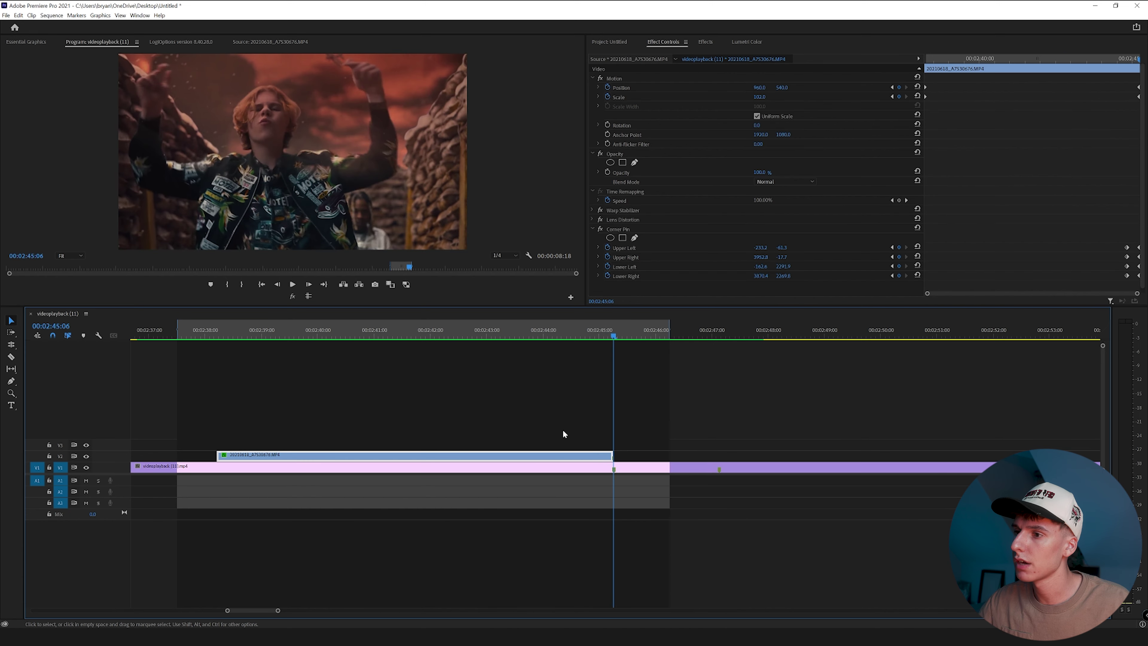
pyautogui.keyDown('shift'); pyautogui.click(278, 283); pyautogui.keyUp('shift')
pyautogui.keyDown('shift'); pyautogui.click(278, 282); pyautogui.keyUp('shift')
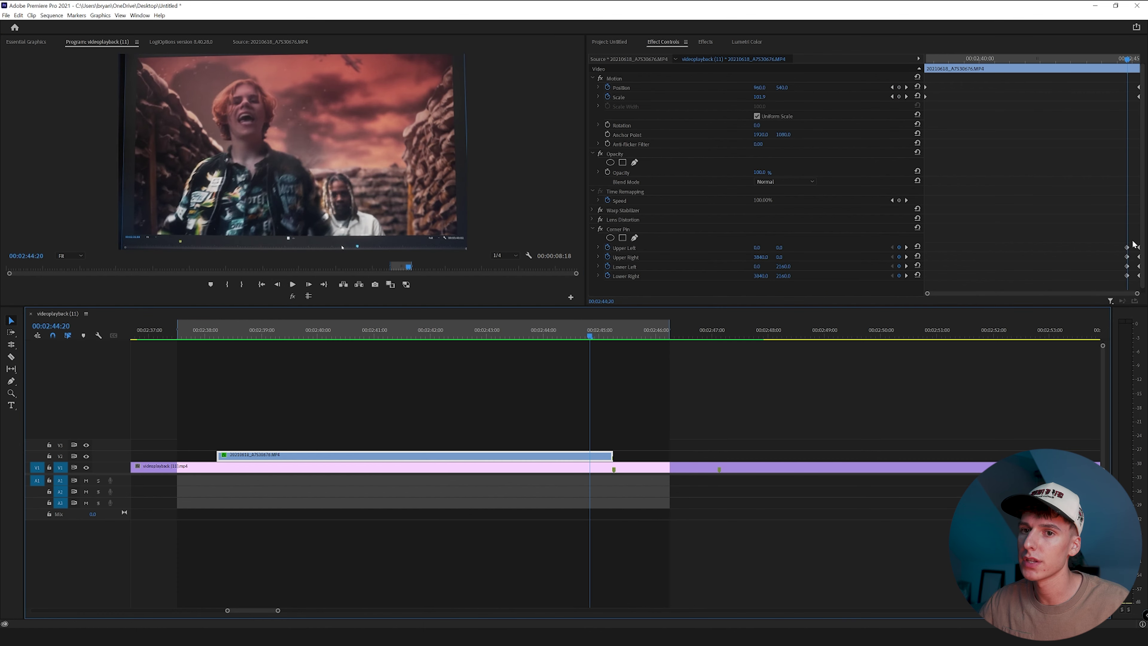
pyautogui.click(578, 469)
pyautogui.moveTo(577, 472); pyautogui.dragTo(579, 444)
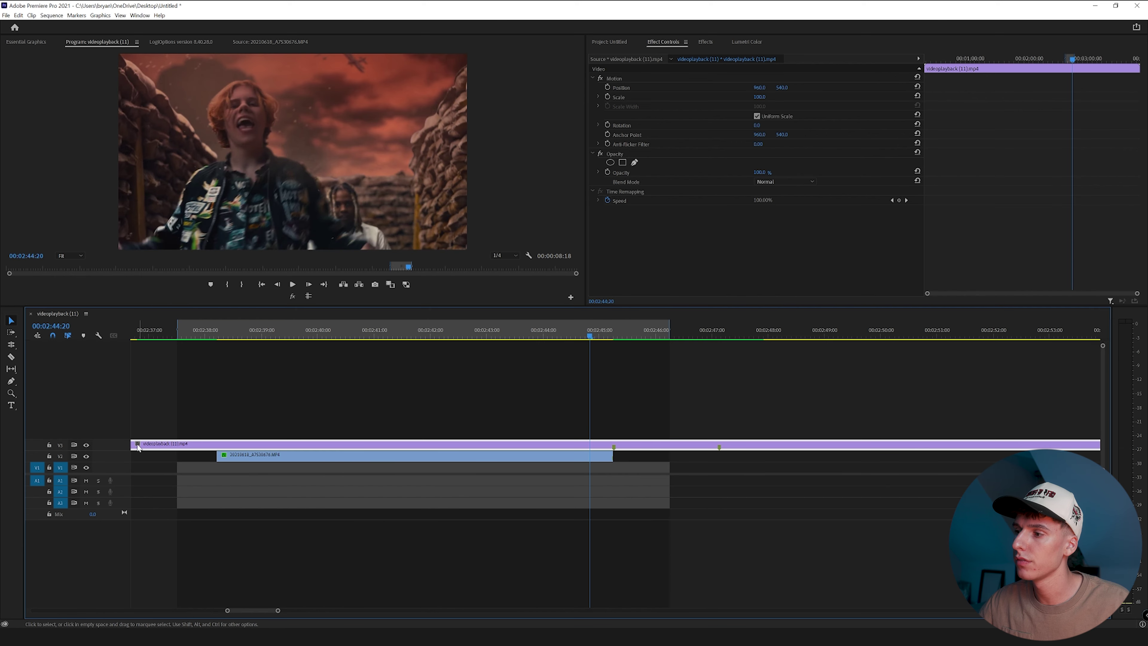
pyautogui.click(87, 445)
pyautogui.click(87, 445)
pyautogui.click(86, 445)
pyautogui.click(86, 445)
# - Add the Corner Pin effect to the videoplayback (11).mp4 clip on V3 and display its corner handles
pyautogui.click(704, 43)
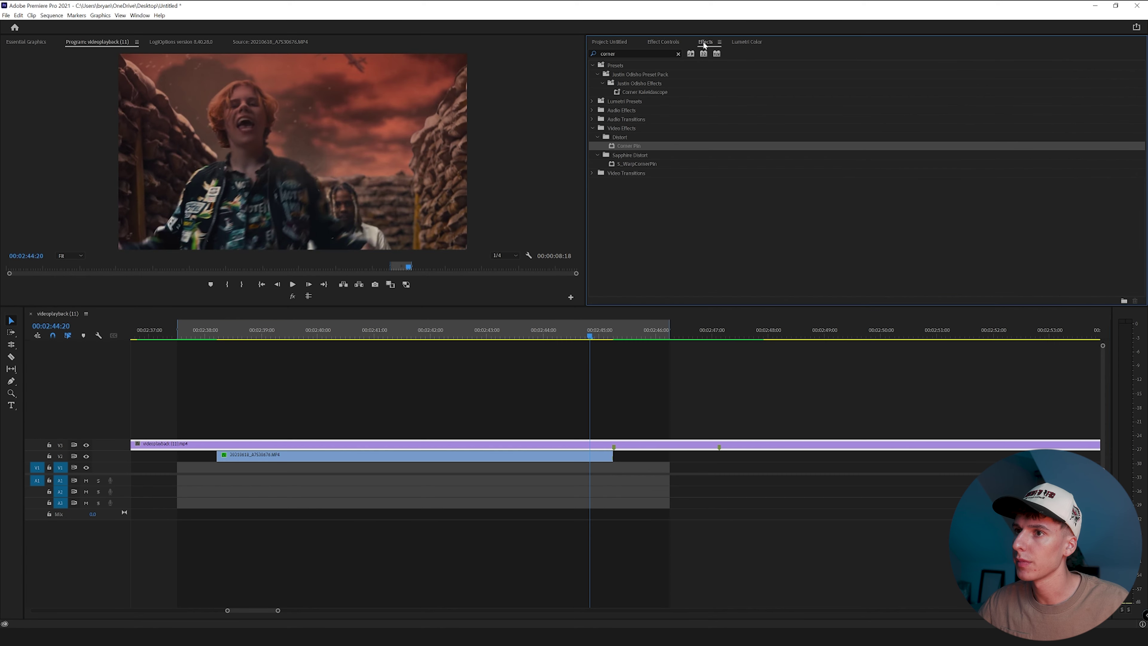
pyautogui.moveTo(619, 148); pyautogui.dragTo(597, 444)
pyautogui.click(618, 210)
# - Pull the V3 clip's four Corner Pin corners inward to match the video on the filmed monitor
pyautogui.click(459, 63)
pyautogui.moveTo(467, 56)
pyautogui.mouseDown()
pyautogui.moveTo(448, 67)
pyautogui.moveTo(450, 55)
pyautogui.mouseUp()
pyautogui.moveTo(465, 247)
pyautogui.mouseDown()
pyautogui.moveTo(426, 233)
pyautogui.moveTo(458, 236)
pyautogui.mouseUp()
pyautogui.moveTo(118, 248)
pyautogui.mouseDown()
pyautogui.moveTo(152, 232)
pyautogui.moveTo(135, 234)
pyautogui.mouseUp()
pyautogui.moveTo(118, 57); pyautogui.dragTo(136, 58)
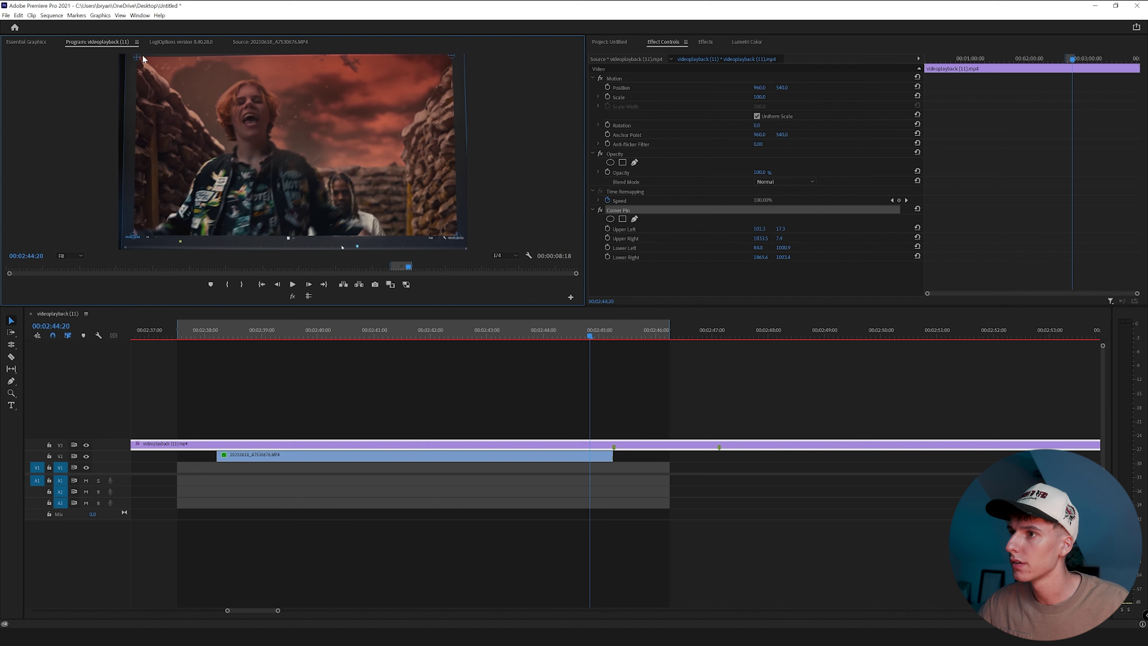
# - Lower the V3 clip's opacity to 67% and fine-tune its Corner Pin corners against the filmed screen
pyautogui.moveTo(450, 55); pyautogui.dragTo(447, 56)
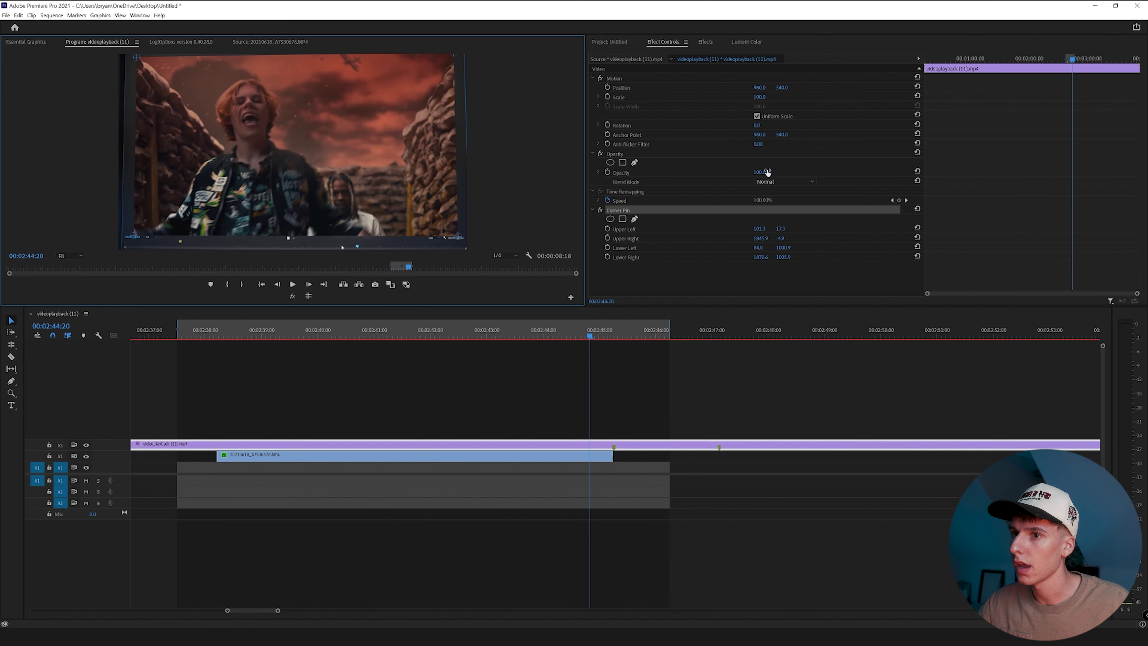
pyautogui.moveTo(765, 171); pyautogui.dragTo(741, 172)
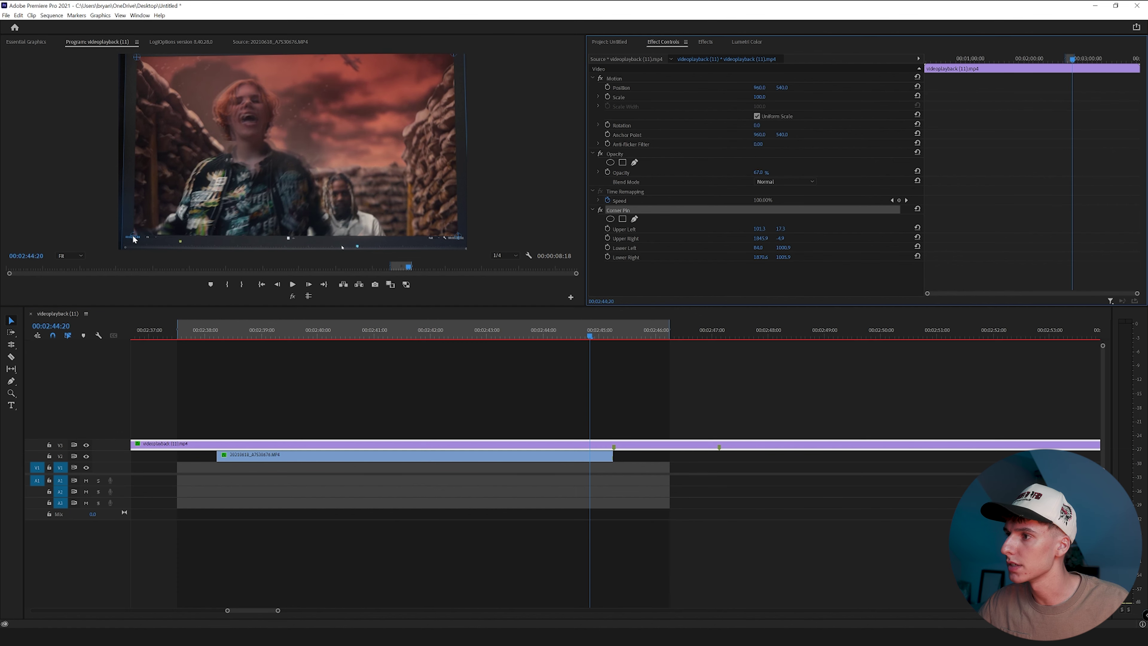
pyautogui.moveTo(134, 239); pyautogui.dragTo(133, 240)
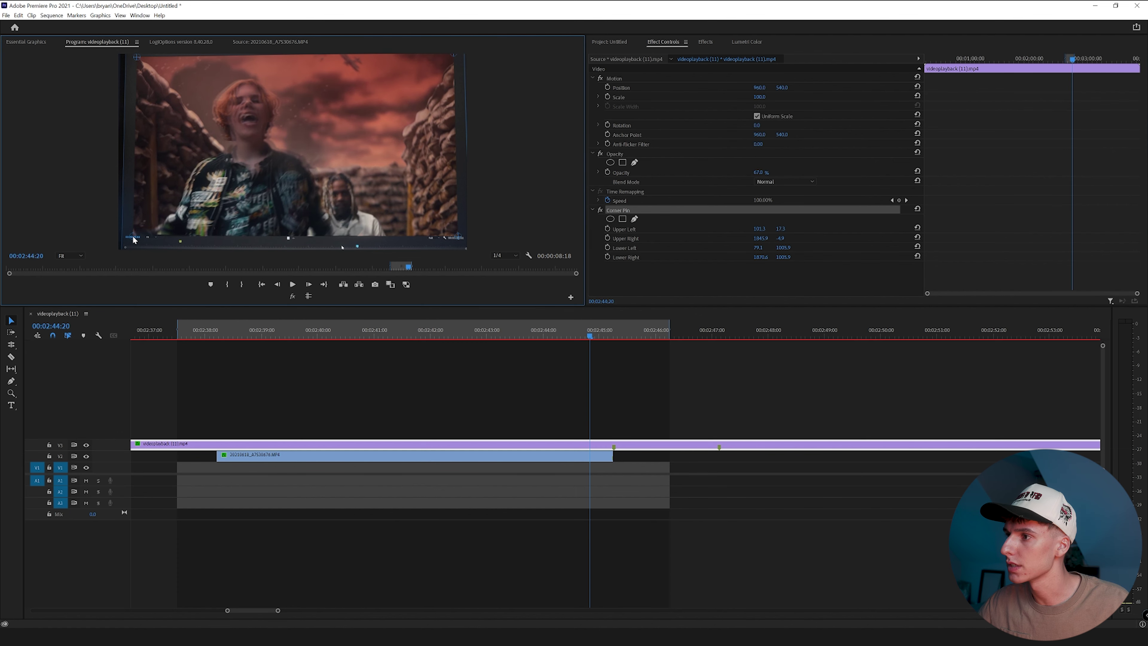
# - Keyframe the V3 clip's Upper Left, Upper Right, Lower Left and Lower Right corners at 00:02:44:20
pyautogui.click(608, 229)
pyautogui.click(608, 238)
pyautogui.click(608, 247)
pyautogui.click(608, 256)
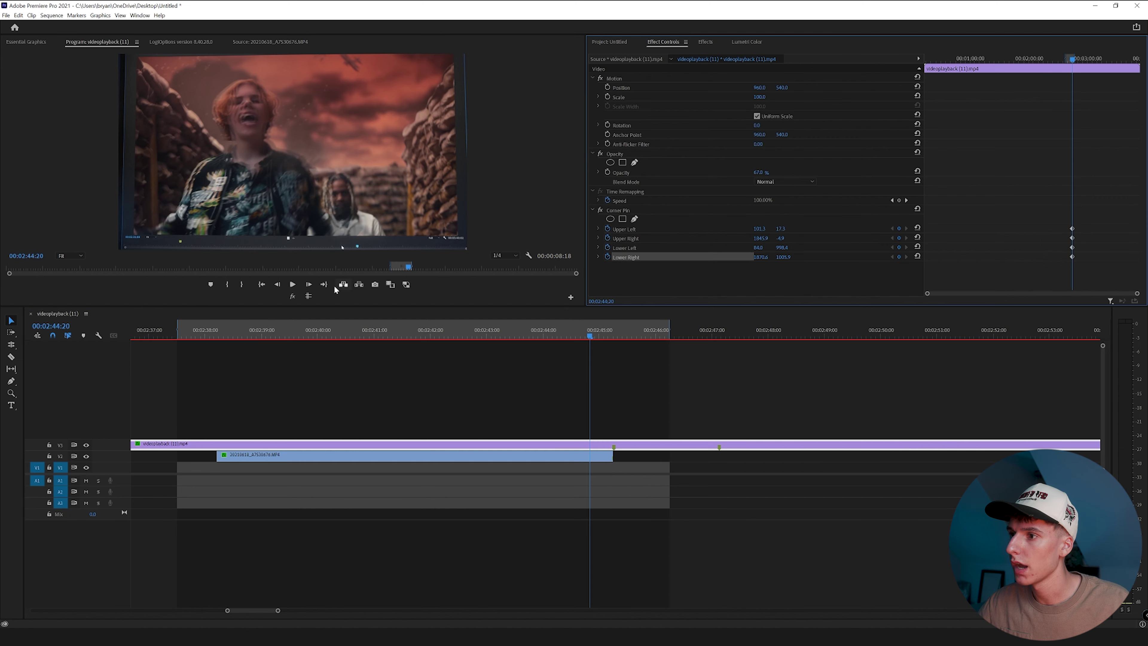
# - At 00:02:45:01, move the V3 clip's Corner Pin corners outward to match the enlarged filmed screen
pyautogui.click(309, 285)
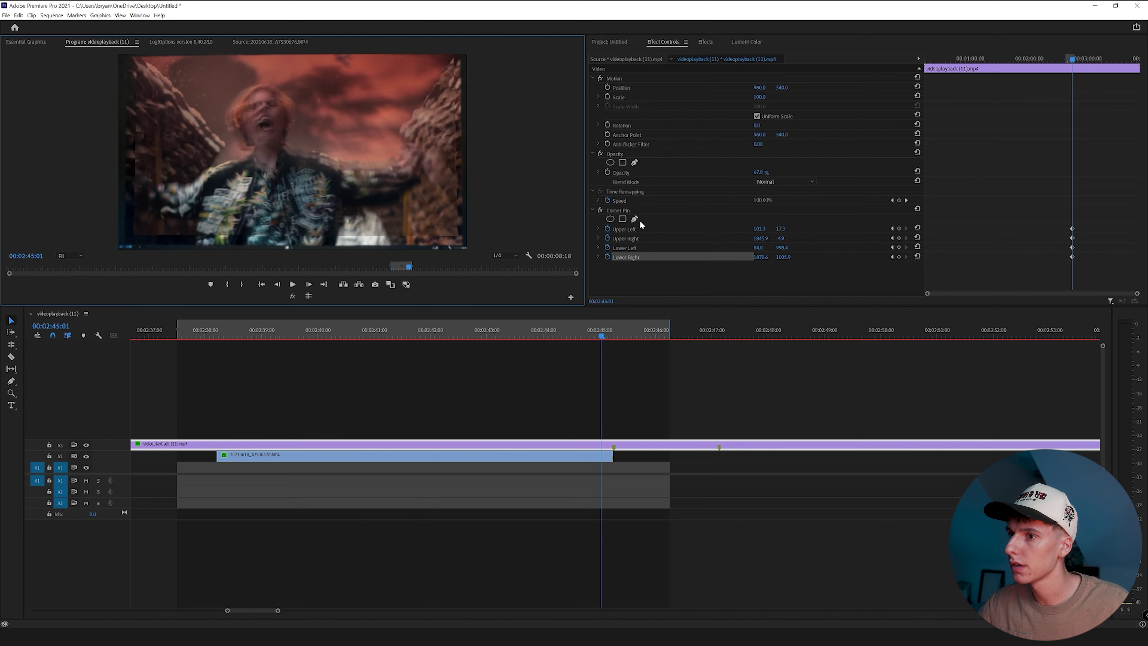
pyautogui.click(629, 229)
pyautogui.click(637, 210)
pyautogui.moveTo(458, 236); pyautogui.dragTo(462, 246)
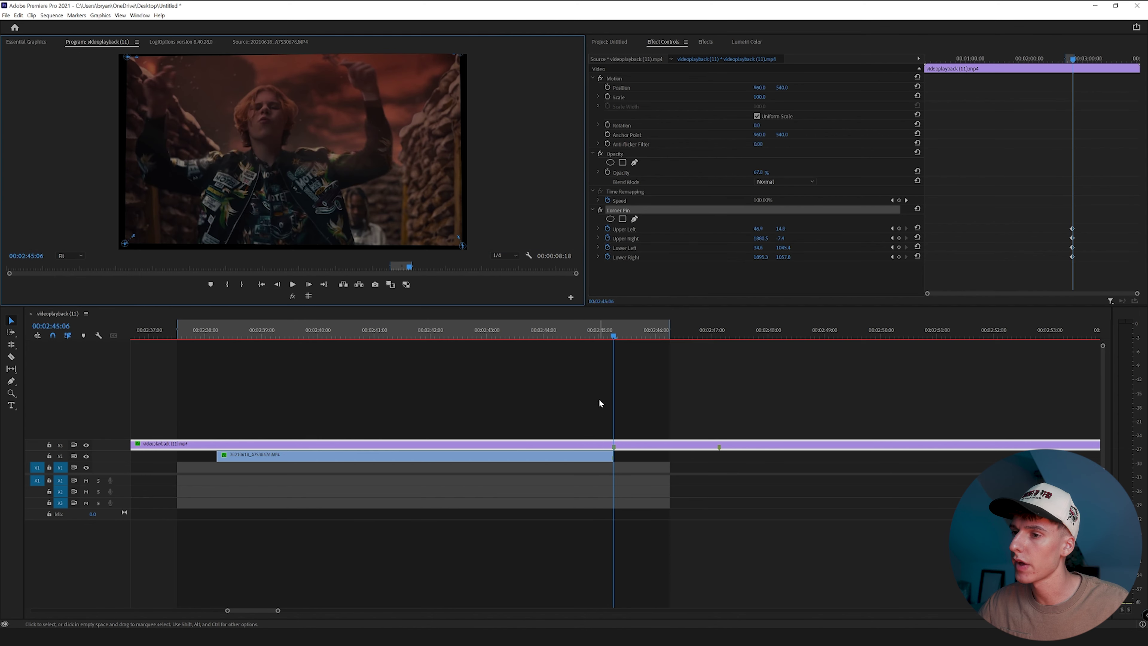
# - At 00:02:45:06, reset all four of the V3 clip's Corner Pin corners to full frame
pyautogui.click(918, 228)
pyautogui.click(917, 237)
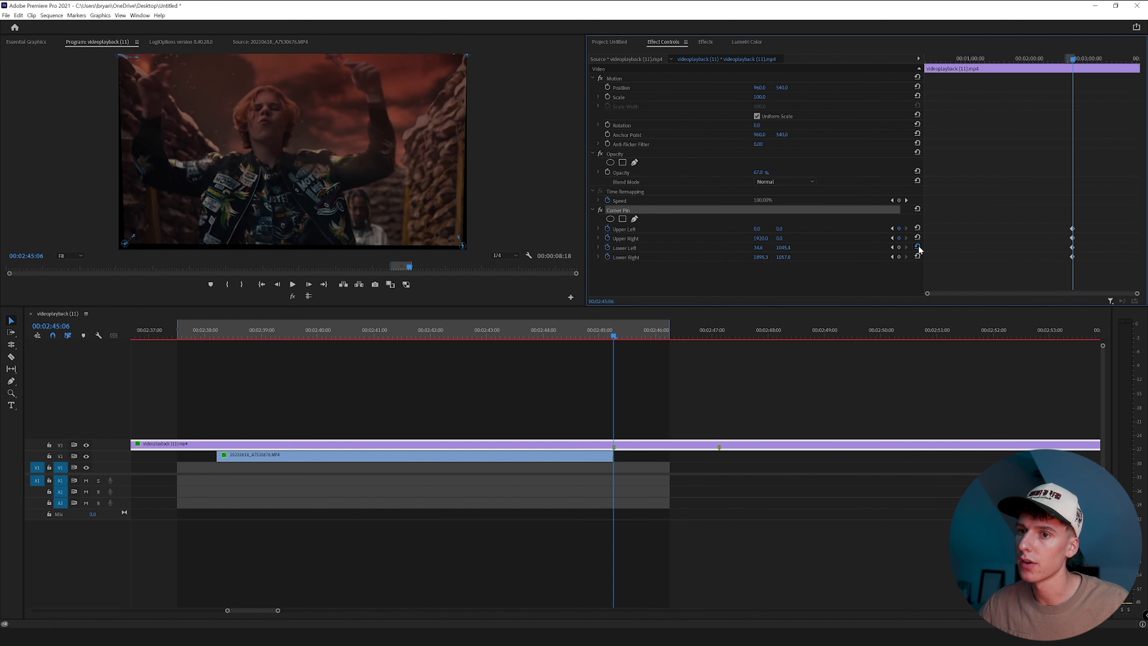
pyautogui.click(918, 247)
pyautogui.click(917, 256)
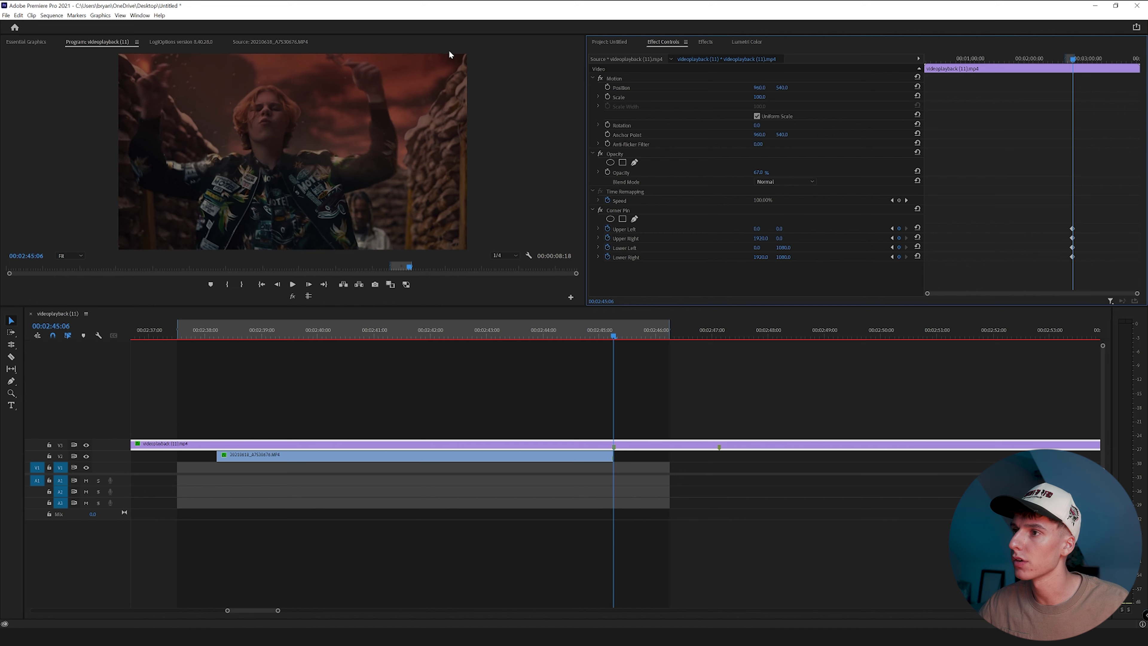
# - Restore the videoplayback (11).mp4 clip's opacity to 100% and move it back down to V1
pyautogui.click(917, 170)
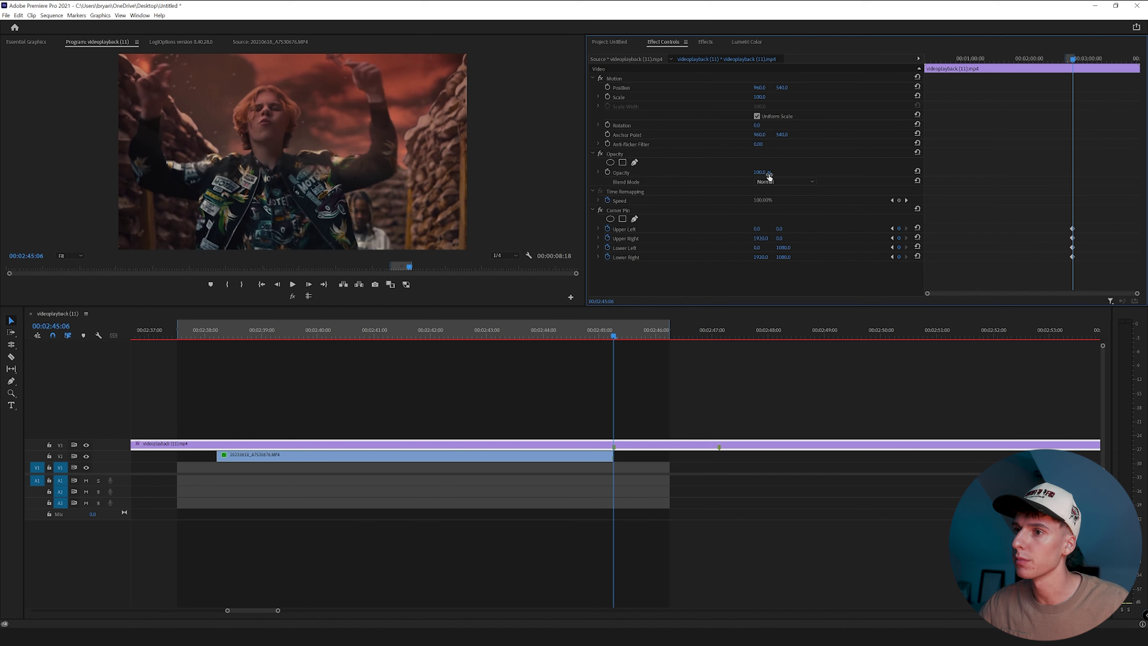
pyautogui.click(159, 445)
pyautogui.moveTo(160, 445); pyautogui.dragTo(159, 468)
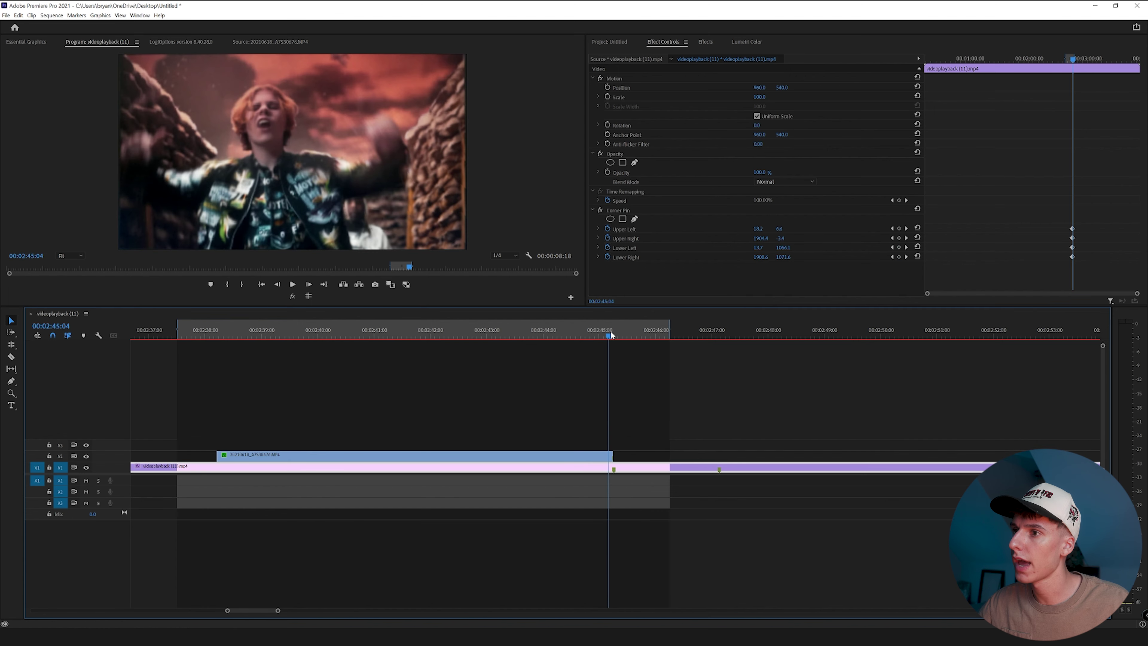